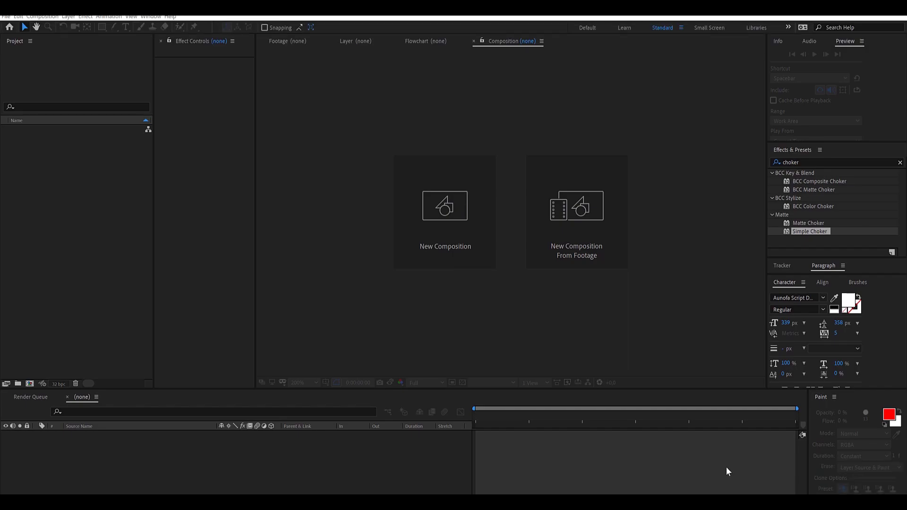
# Create a 1920 x 1080 composition at 25 fps with a duration of 0:00:08:00
pyautogui.click(476, 219)
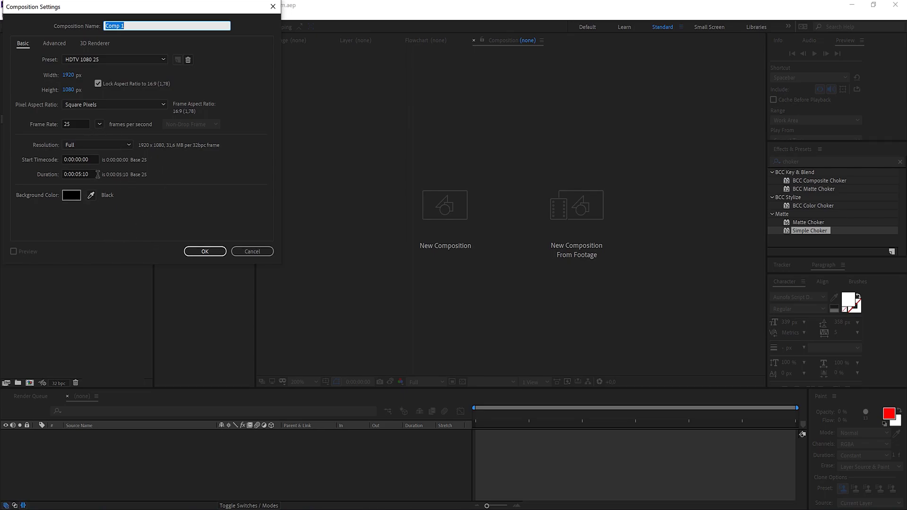
pyautogui.click(80, 175)
pyautogui.moveTo(81, 175); pyautogui.dragTo(78, 175)
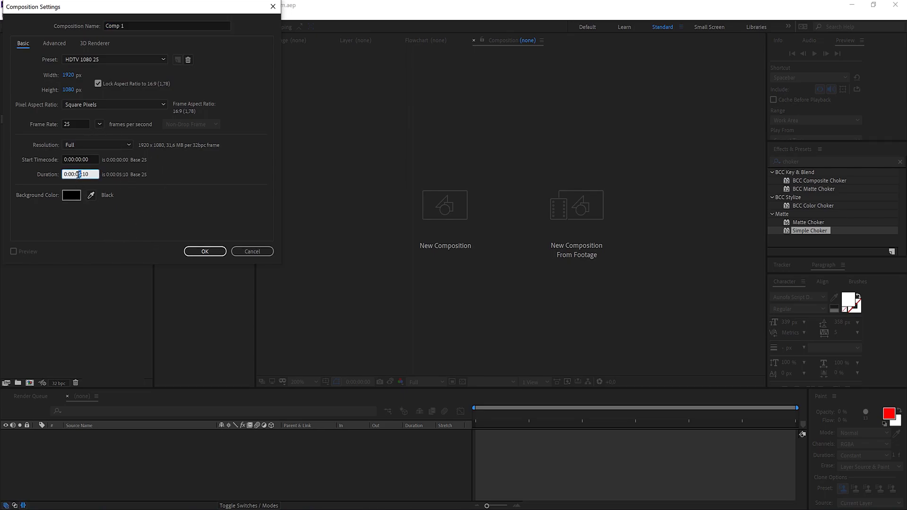
pyautogui.press('BackSpace')
pyautogui.write('8')
pyautogui.press('BackSpace')
pyautogui.write('0')
pyautogui.press('Return')
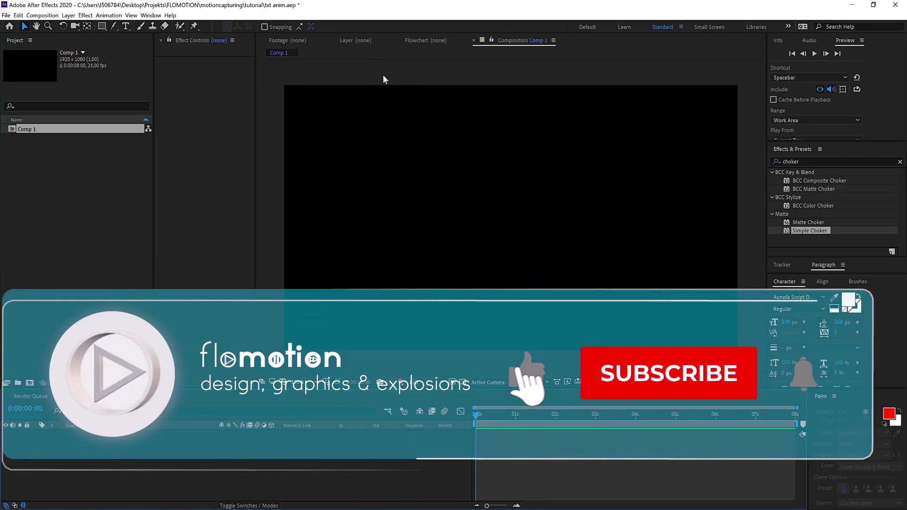
# Add a text layer reading "motion" and center it horizontally and vertically in the composition
pyautogui.click(126, 26)
pyautogui.click(450, 234)
pyautogui.write('motion')
pyautogui.click(822, 282)
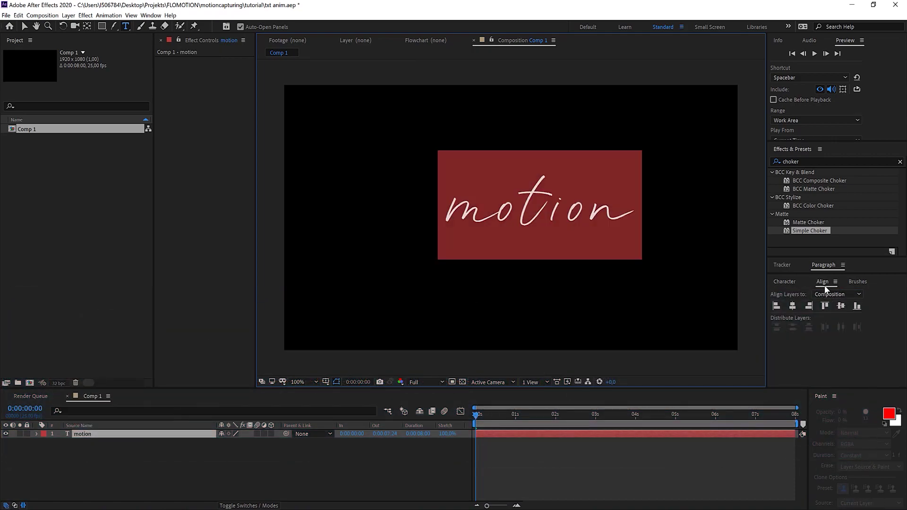
pyautogui.click(793, 306)
pyautogui.click(842, 307)
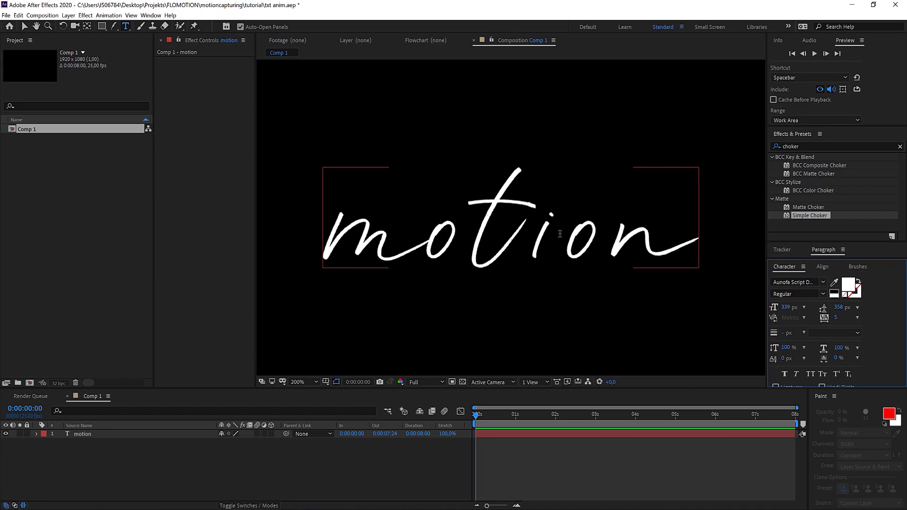
# Pre-compose the motion text layer into a new composition named "txt source", moving all attributes
pyautogui.click(521, 422)
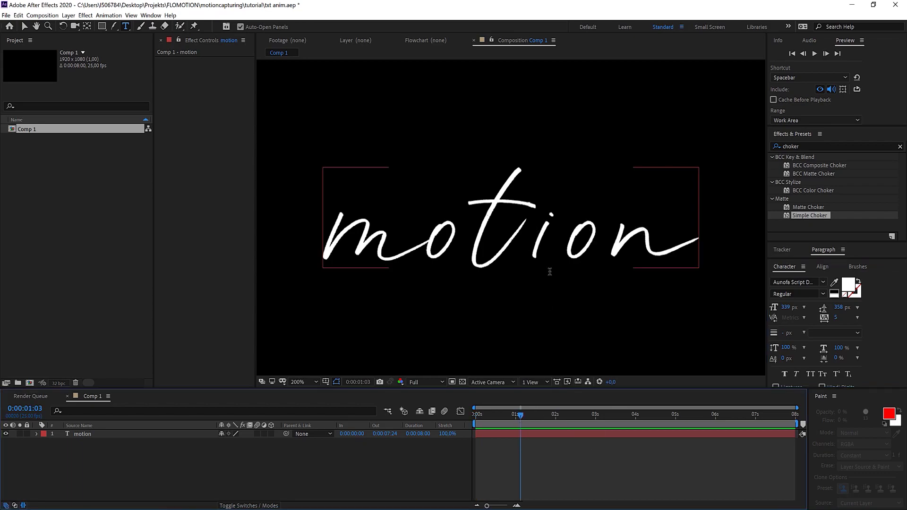
pyautogui.click(88, 435)
pyautogui.hotkey('ctrl', 'shift', 'c')
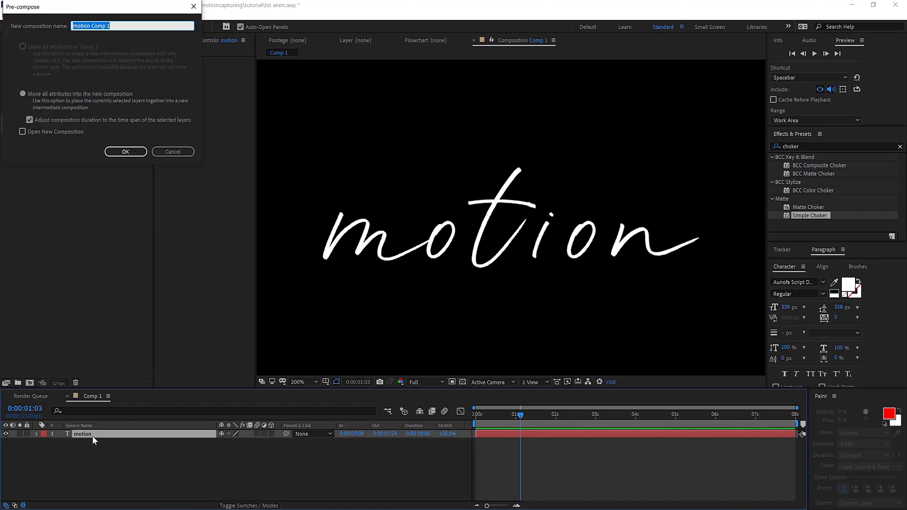
pyautogui.write('txt source')
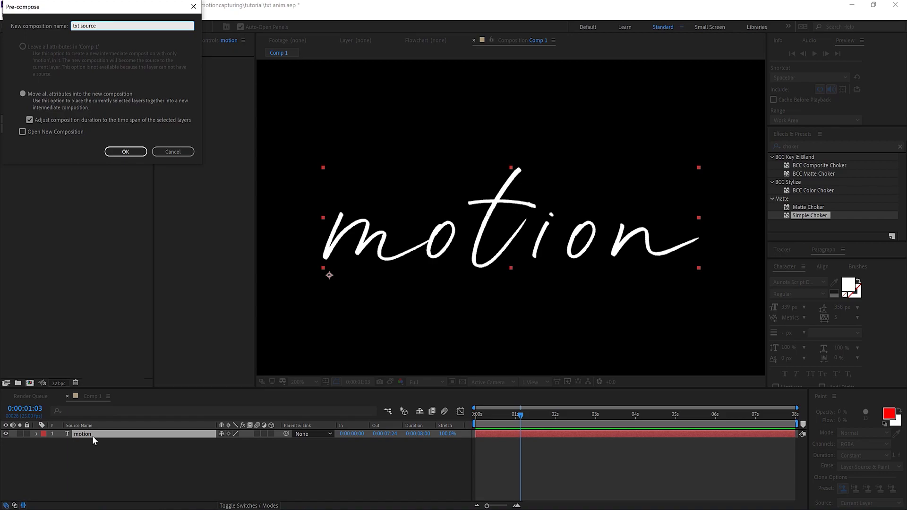
pyautogui.click(126, 151)
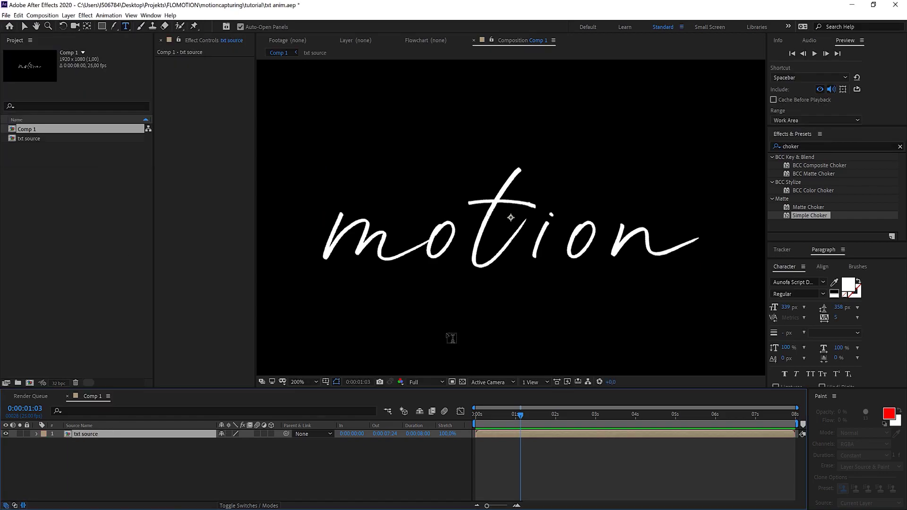
# Rename the txt source layer in Comp 1 to "white lines"
pyautogui.press(',')
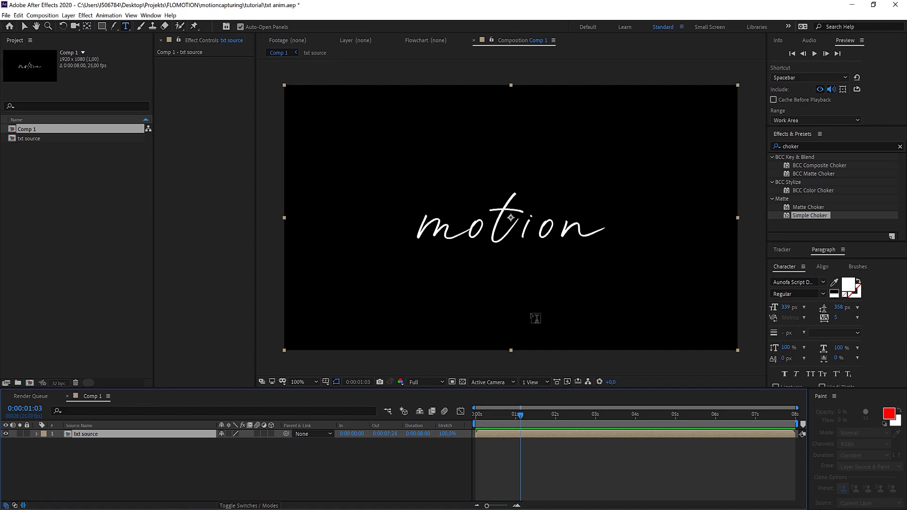
pyautogui.click(90, 436)
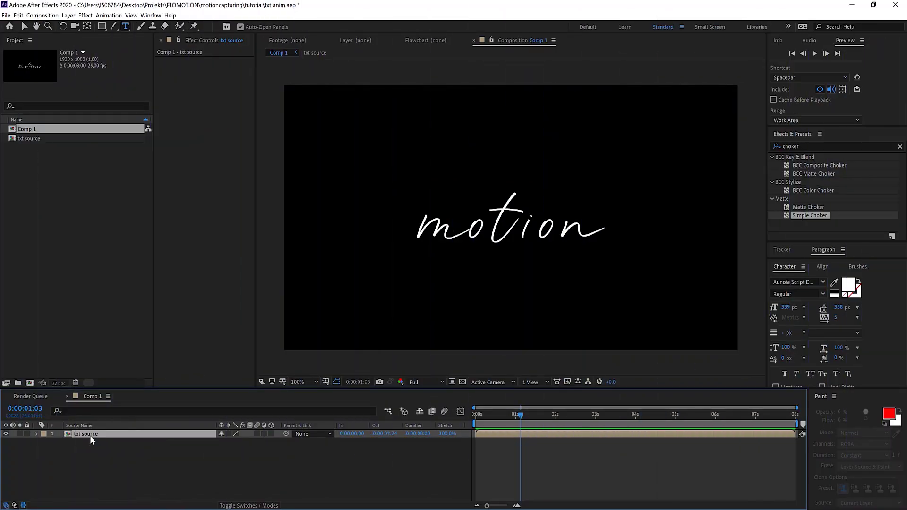
pyautogui.press('Return')
pyautogui.write('wit')
pyautogui.press('BackSpace')
pyautogui.write('hite lines')
# Find the Vegas effect and apply it to the white lines layer
pyautogui.click(801, 144)
pyautogui.write('v')
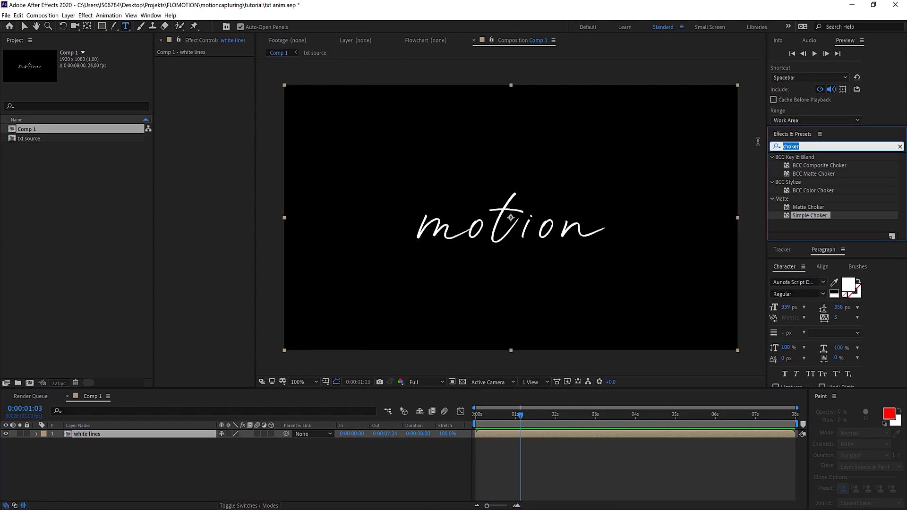
pyautogui.write('egas')
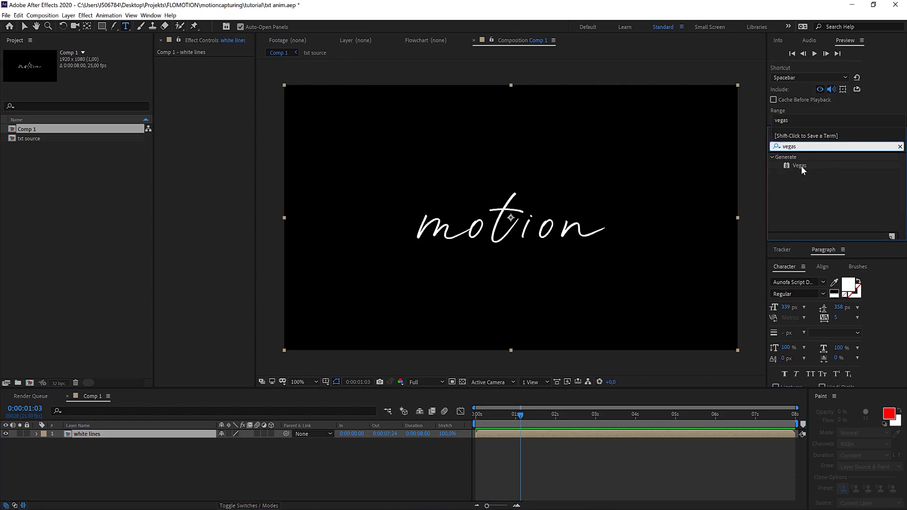
pyautogui.moveTo(800, 165); pyautogui.dragTo(309, 119)
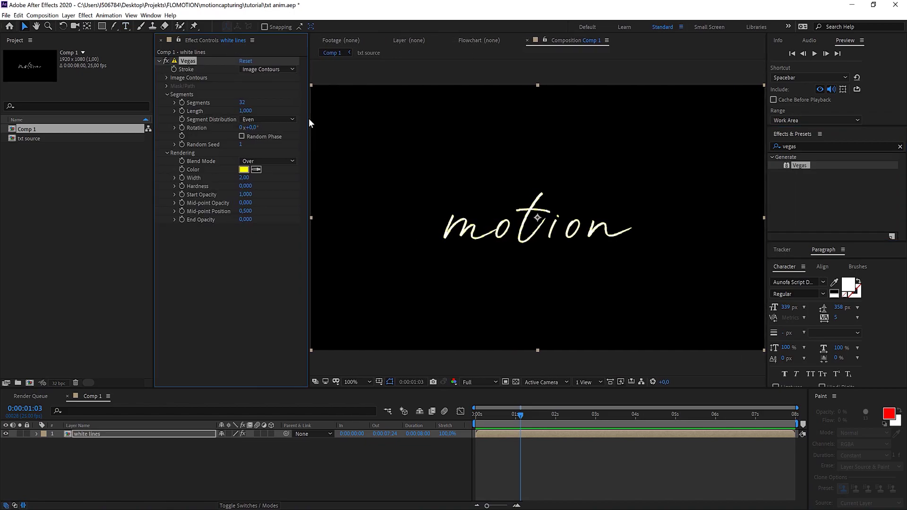
# Set the Vegas blend mode to Transparent and reduce its number of segments to 1
pyautogui.click(267, 161)
pyautogui.click(276, 171)
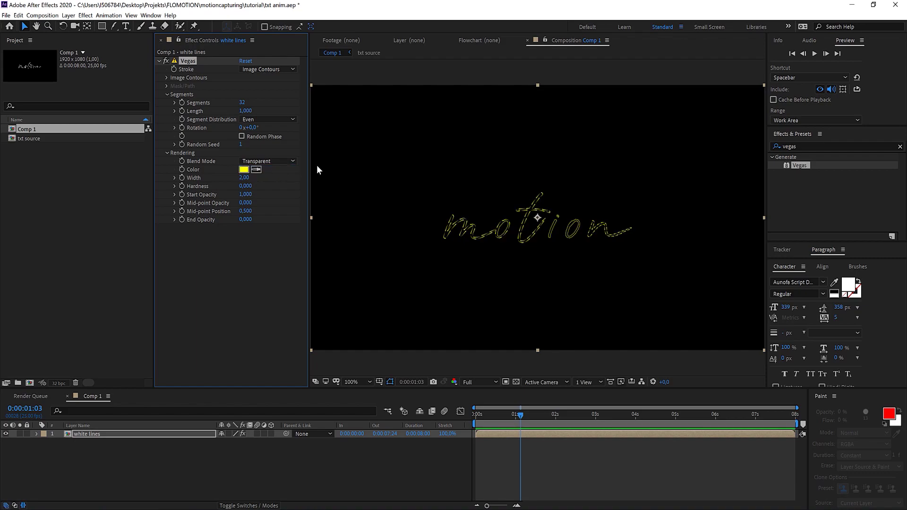
pyautogui.scroll(2, 536, 215)
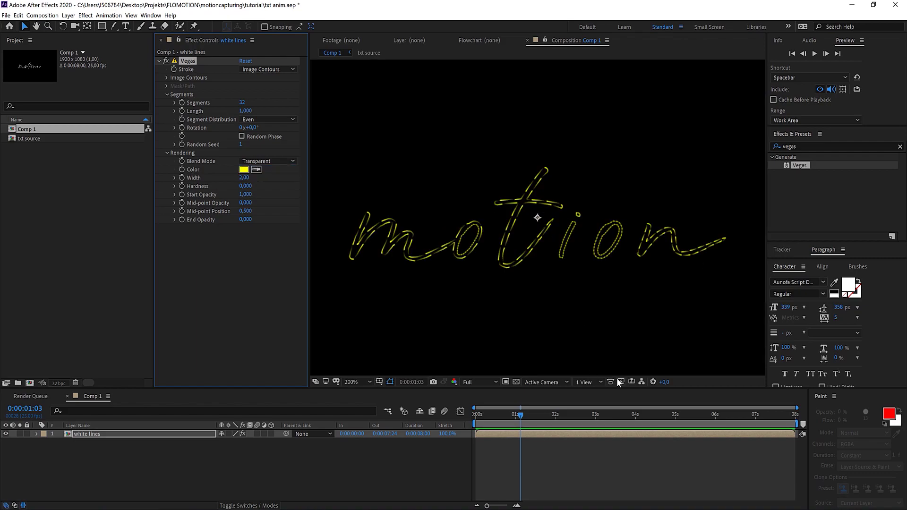
pyautogui.click(516, 382)
pyautogui.click(516, 382)
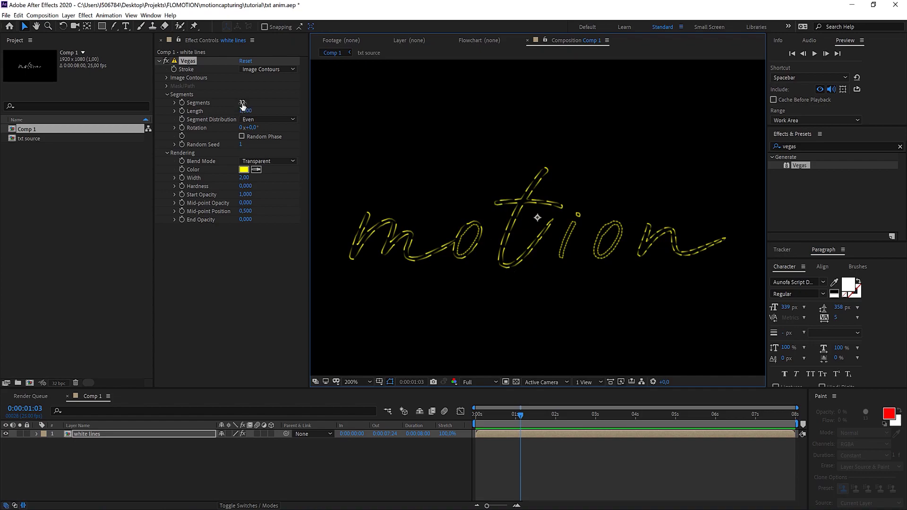
pyautogui.moveTo(242, 103); pyautogui.dragTo(154, 107)
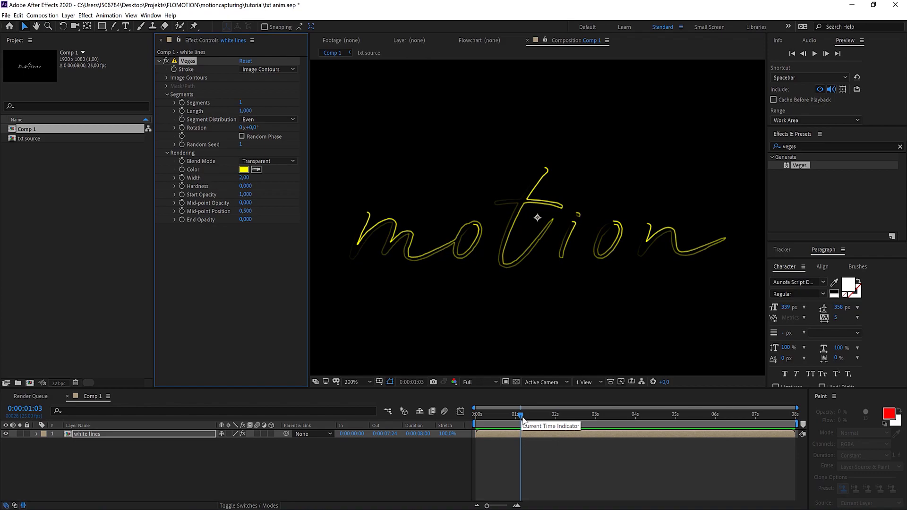
# Keyframe the Vegas segment length from 0 at 0:00:00:00 to 1 at 0:00:01:00
pyautogui.moveTo(521, 416); pyautogui.dragTo(474, 418)
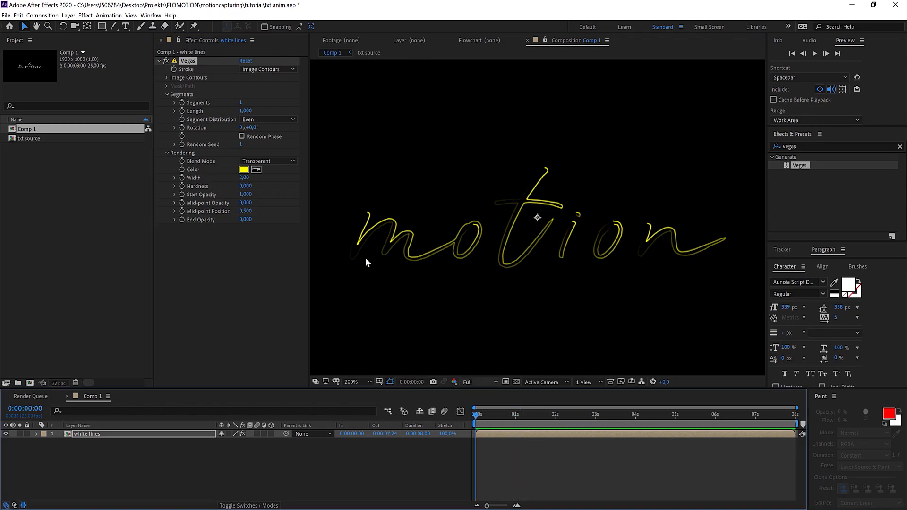
pyautogui.click(181, 111)
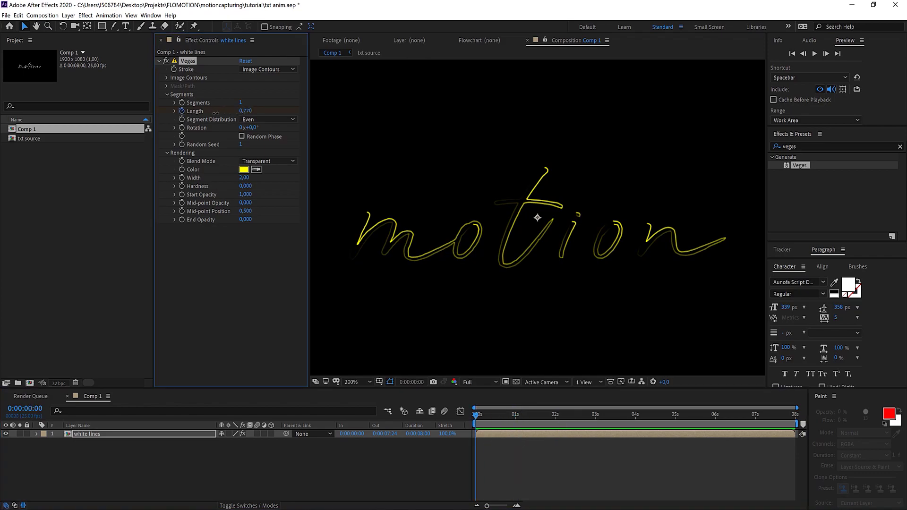
pyautogui.moveTo(215, 112); pyautogui.dragTo(140, 112)
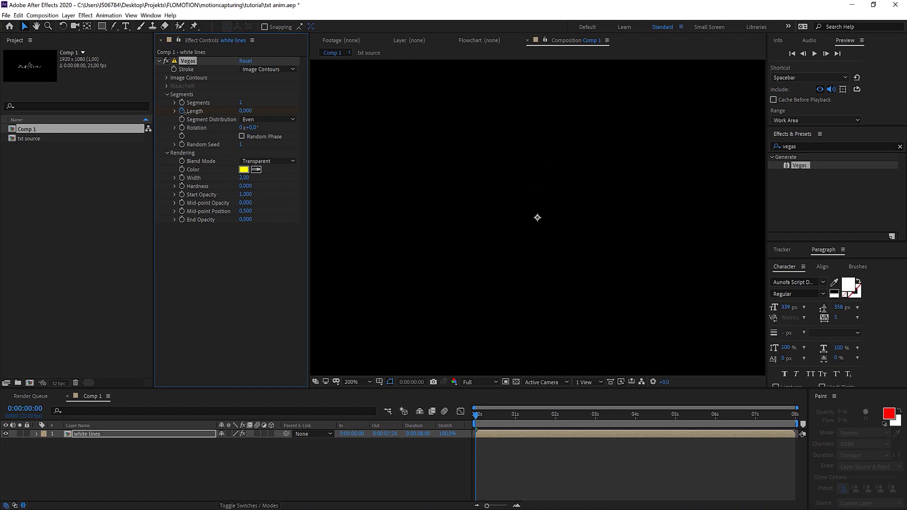
pyautogui.click(516, 417)
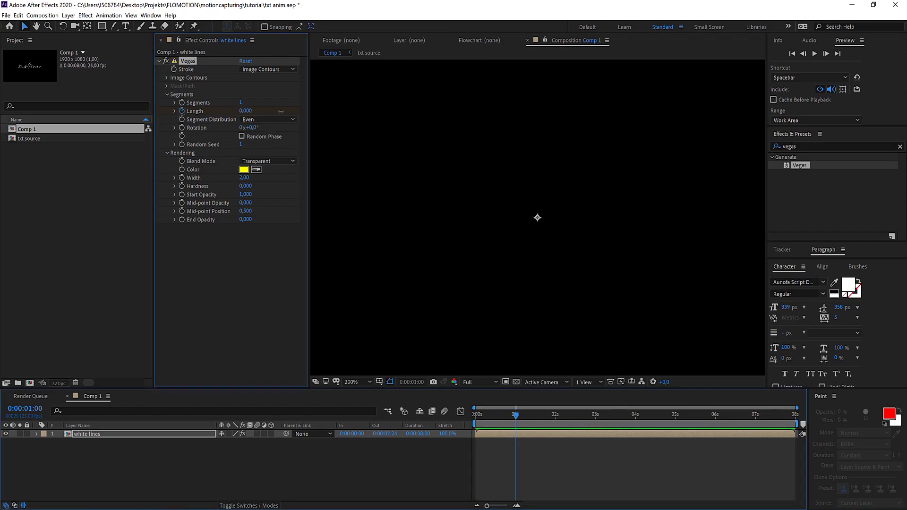
pyautogui.moveTo(281, 112); pyautogui.dragTo(350, 113)
pyautogui.moveTo(513, 417)
pyautogui.mouseDown()
pyautogui.moveTo(495, 418)
pyautogui.moveTo(504, 422)
pyautogui.mouseUp()
# Change the Vegas stroke color to white, FFFFFF
pyautogui.click(244, 170)
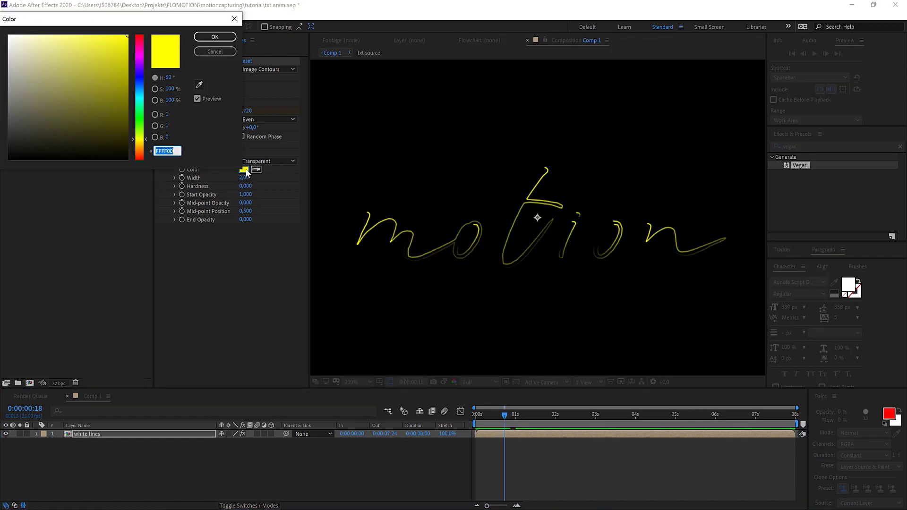
pyautogui.write('FFFFFF')
pyautogui.click(215, 37)
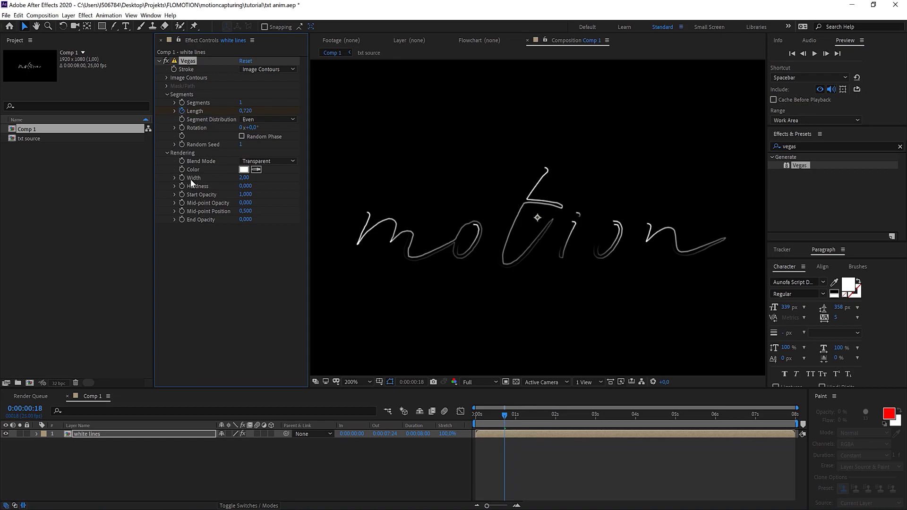
# Set the Vegas stroke width to 0.5 and preview the line animation
pyautogui.click(244, 177)
pyautogui.write('1')
pyautogui.click(256, 261)
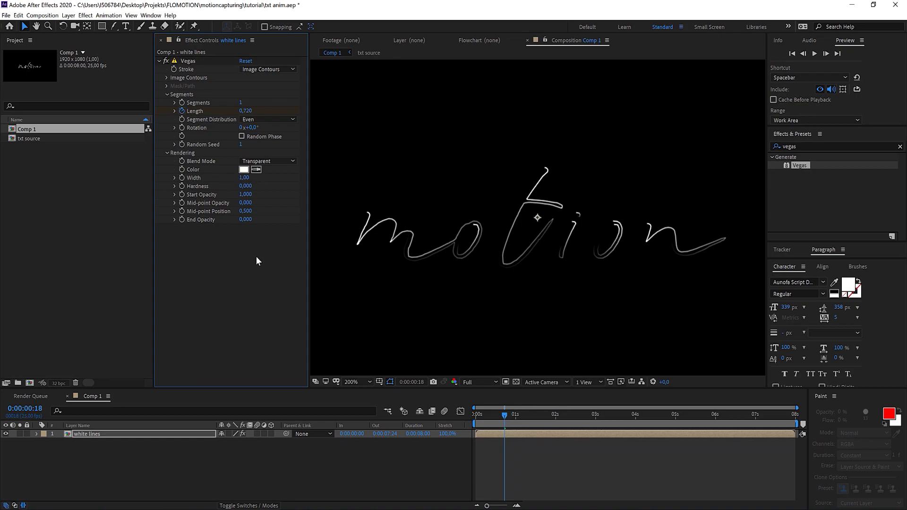
pyautogui.click(244, 178)
pyautogui.write('0,5')
pyautogui.press('Return')
pyautogui.press('space')
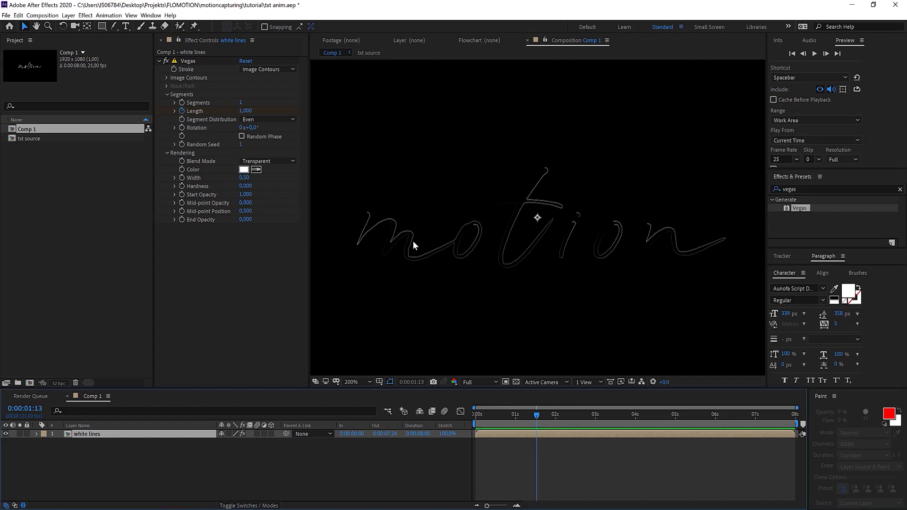
# Set the Vegas start opacity to 0 and the end opacity to 1
pyautogui.moveTo(479, 415)
pyautogui.mouseDown()
pyautogui.moveTo(470, 414)
pyautogui.moveTo(478, 415)
pyautogui.mouseUp()
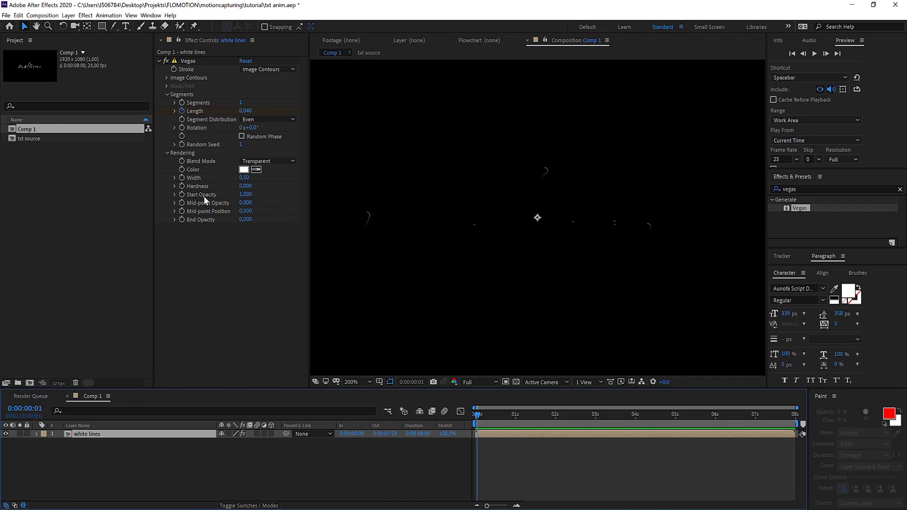
pyautogui.moveTo(245, 194); pyautogui.dragTo(232, 198)
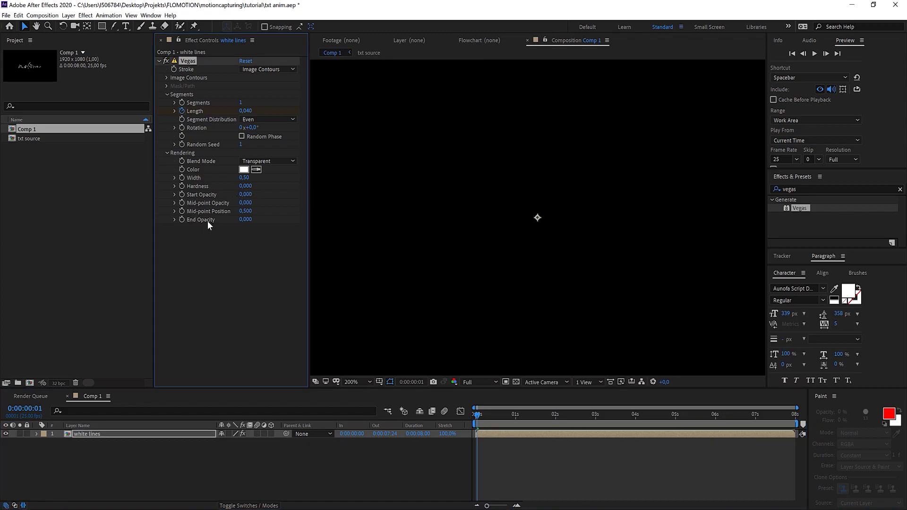
pyautogui.moveTo(245, 220); pyautogui.dragTo(272, 220)
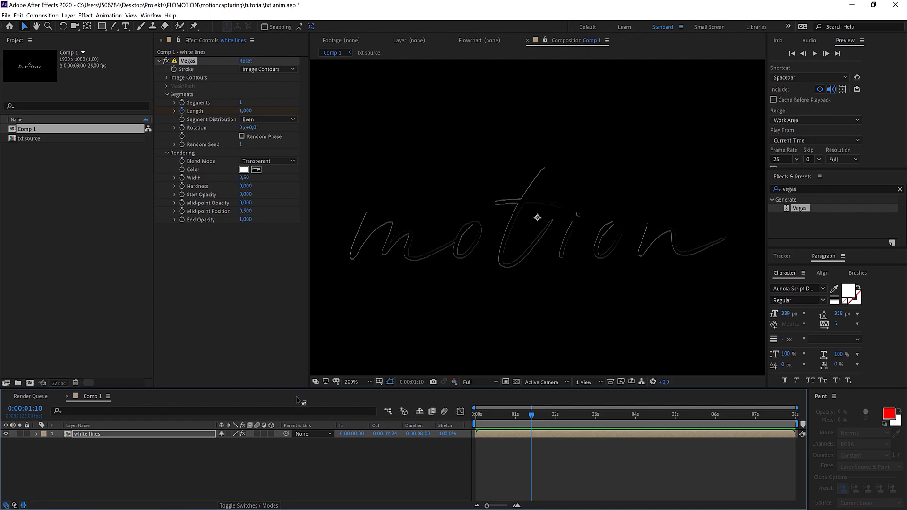
# Duplicate the white lines layer
pyautogui.click(105, 449)
pyautogui.click(100, 435)
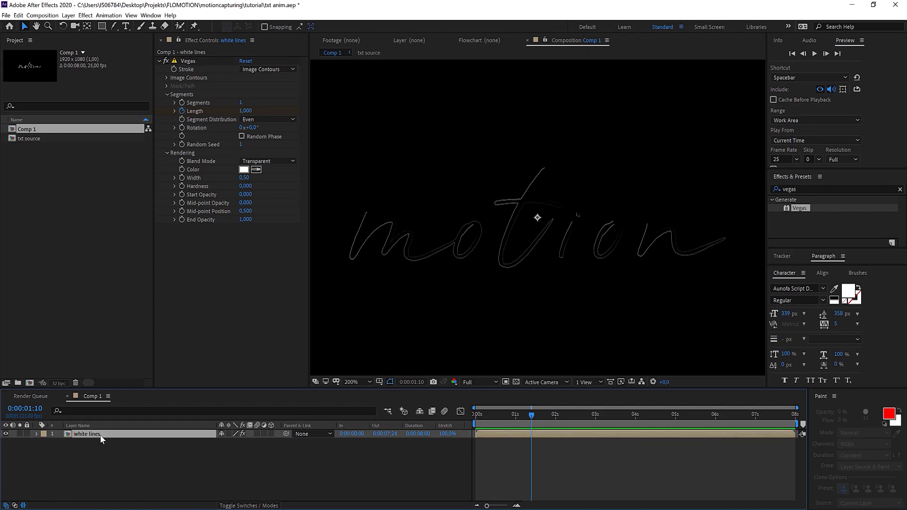
pyautogui.hotkey('ctrl', 'd')
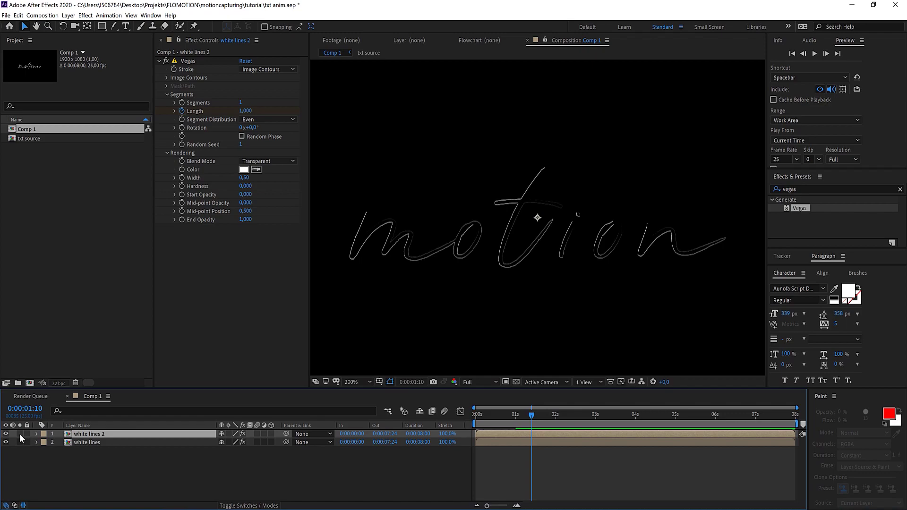
# Set the duplicate layer's Vegas rotation to 180° while soloed, and solo the original layer to check both together
pyautogui.click(19, 433)
pyautogui.click(248, 127)
pyautogui.write('82')
pyautogui.press('Return')
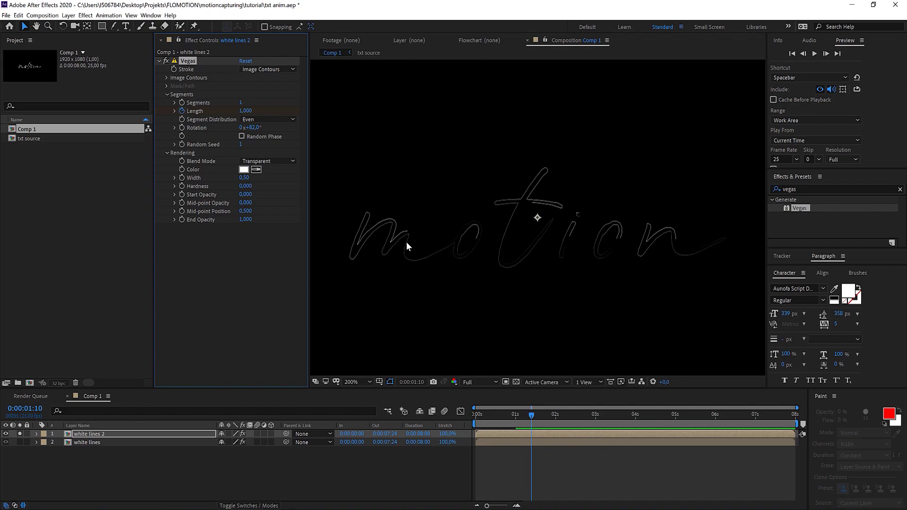
pyautogui.moveTo(254, 127); pyautogui.dragTo(299, 131)
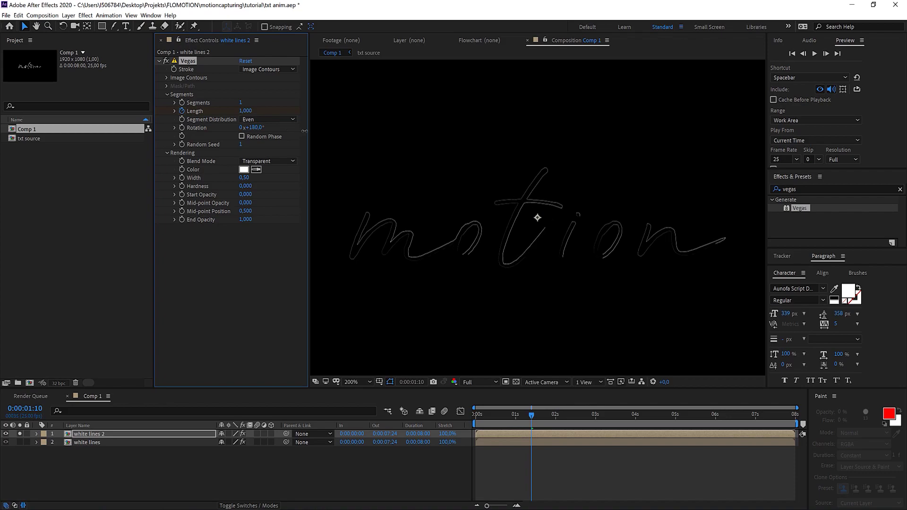
pyautogui.click(19, 442)
pyautogui.moveTo(470, 418); pyautogui.dragTo(494, 419)
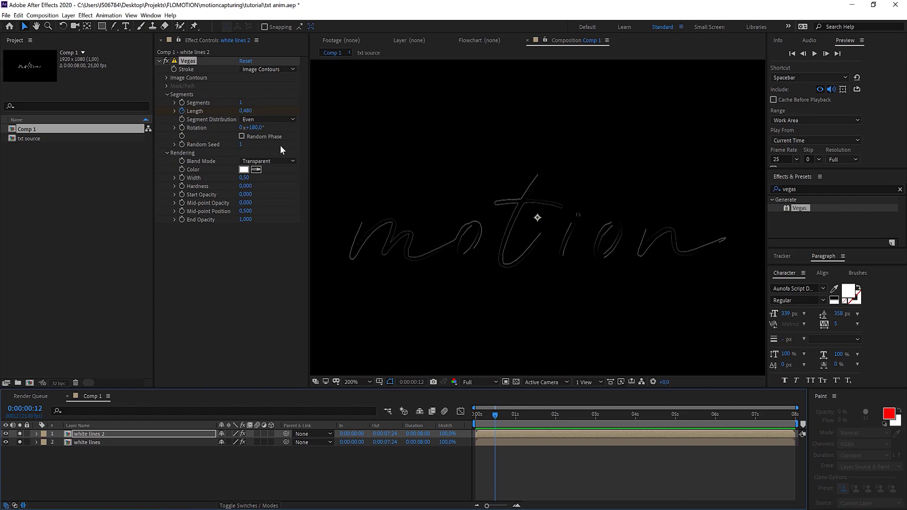
# Reveal the keyframed properties of the white lines 2 layer and go to its Length keyframe at 0:00:01:00
pyautogui.click(498, 433)
pyautogui.press('u')
pyautogui.moveTo(495, 414); pyautogui.dragTo(516, 414)
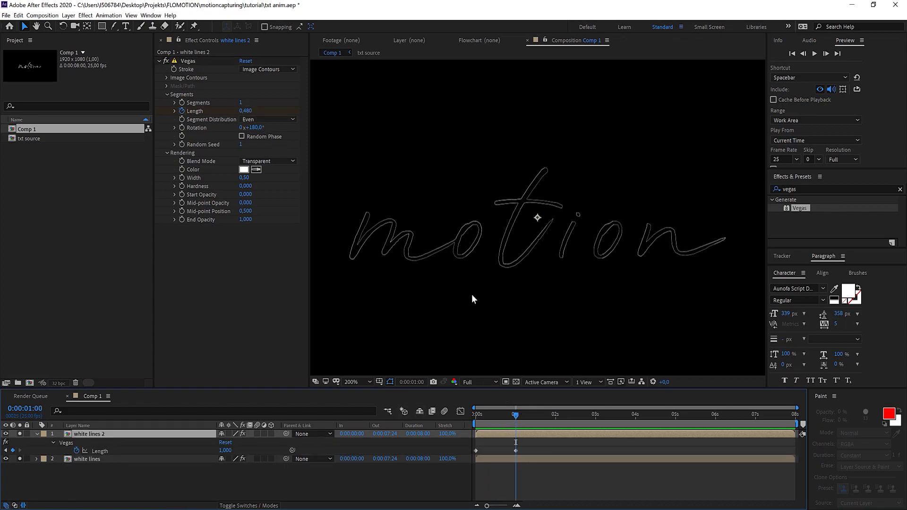
# Set the white lines 2 Length keyframe at 0:00:01:00 to 0.880, enable Random Phase in Vegas, and preview the animation
pyautogui.moveTo(245, 111); pyautogui.dragTo(242, 111)
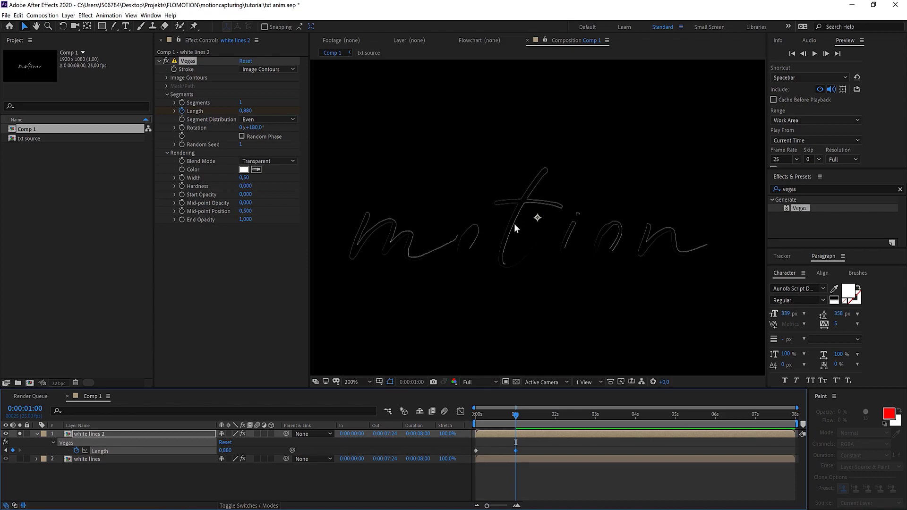
pyautogui.click(242, 136)
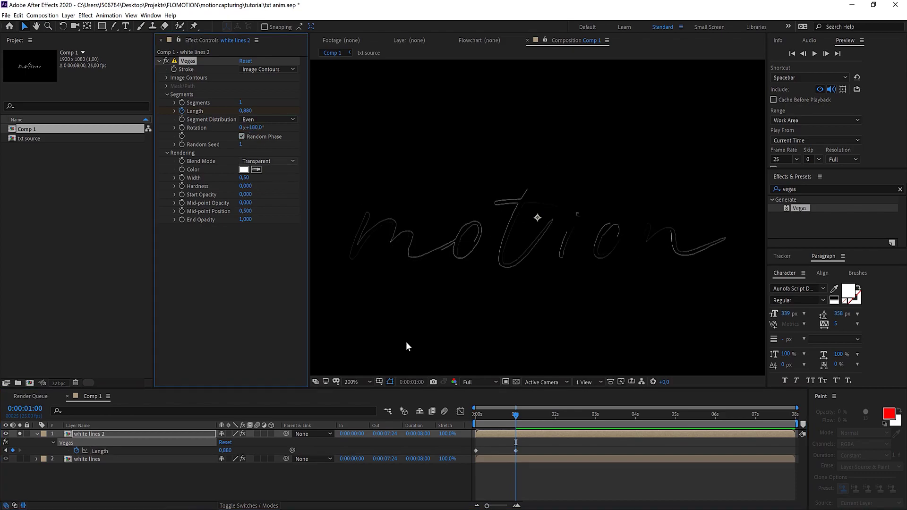
pyautogui.moveTo(482, 419); pyautogui.dragTo(466, 416)
pyautogui.press('space')
pyautogui.press('space')
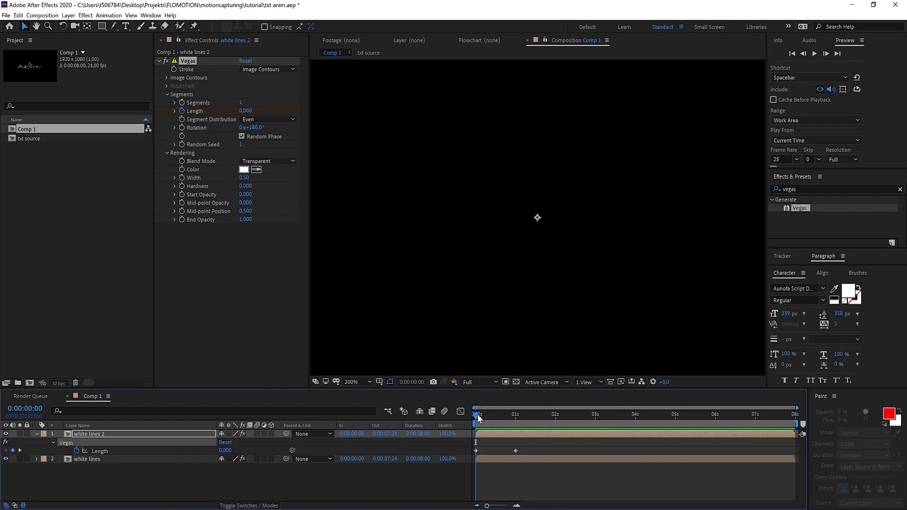
# Shift the white lines 2 layer to start at 0:00:00:03 and apply Easy Ease to its last Length keyframe
pyautogui.moveTo(477, 414); pyautogui.dragTo(480, 413)
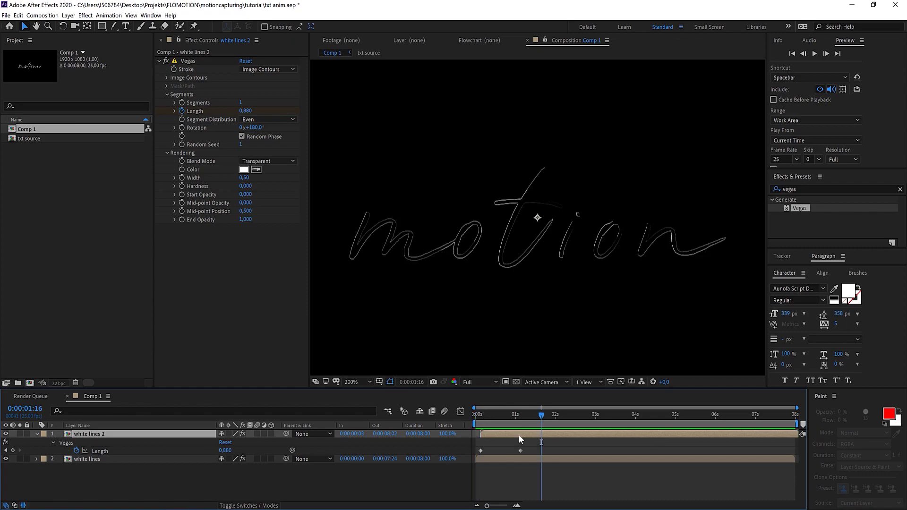
pyautogui.press('u')
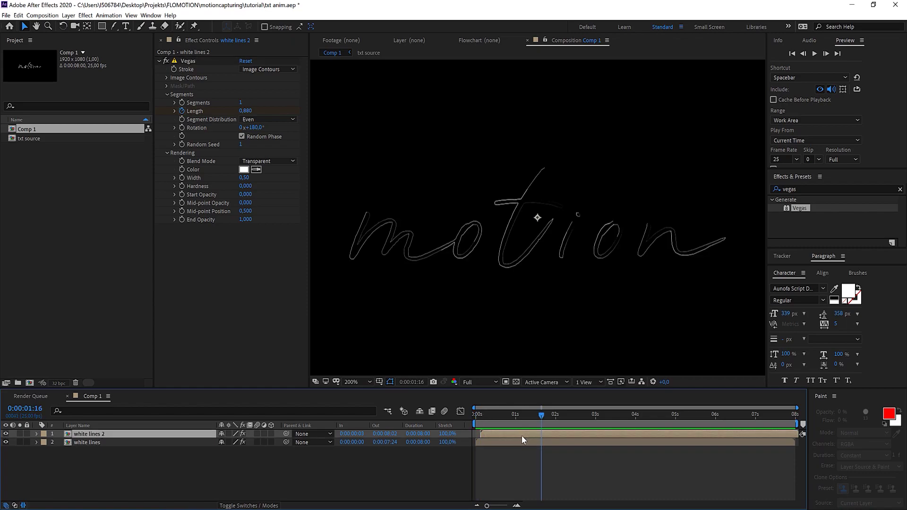
pyautogui.press('u')
pyautogui.rightClick(521, 451)
pyautogui.moveTo(549, 446)
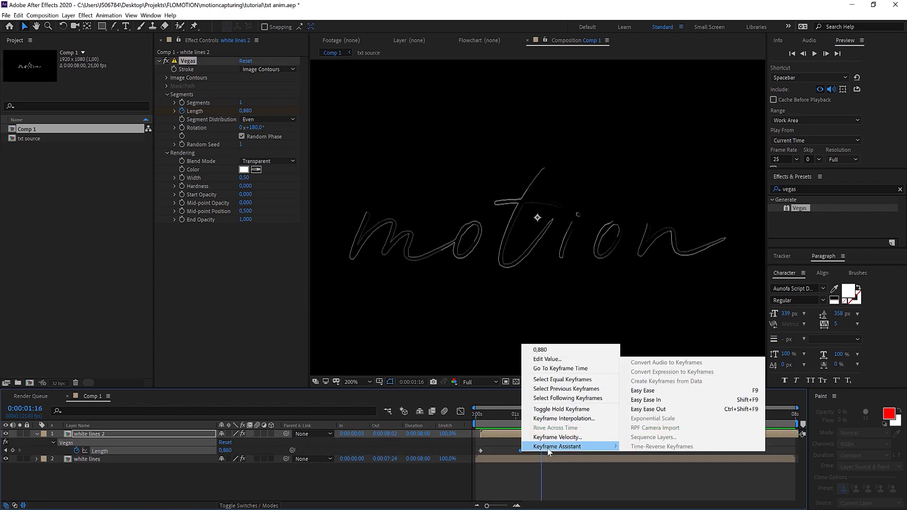
pyautogui.click(643, 390)
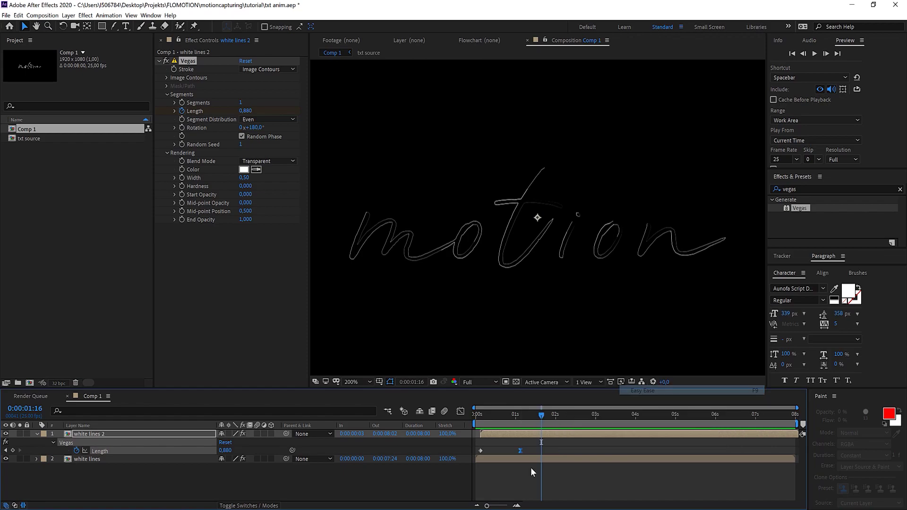
# Apply Easy Ease to the last Length keyframe of white lines and align it with the last keyframe of white lines 2
pyautogui.click(532, 458)
pyautogui.press('u')
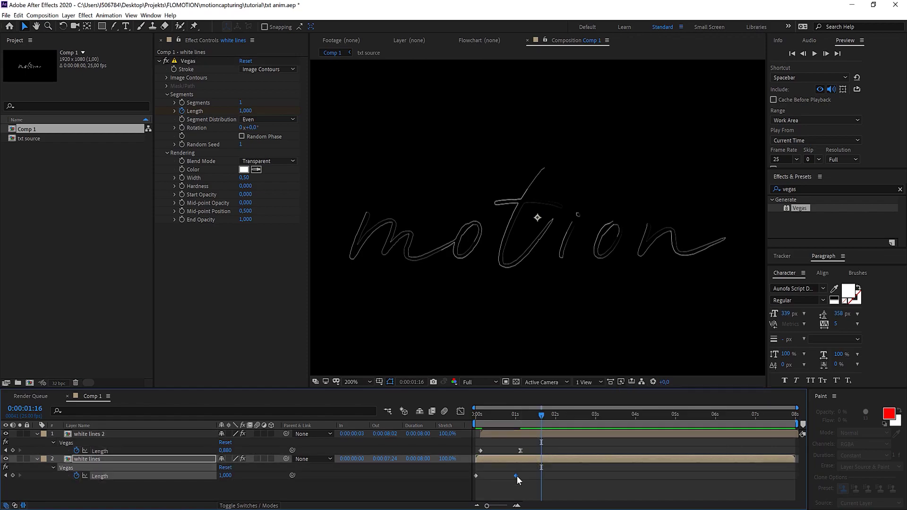
pyautogui.rightClick(517, 475)
pyautogui.moveTo(558, 469)
pyautogui.click(633, 414)
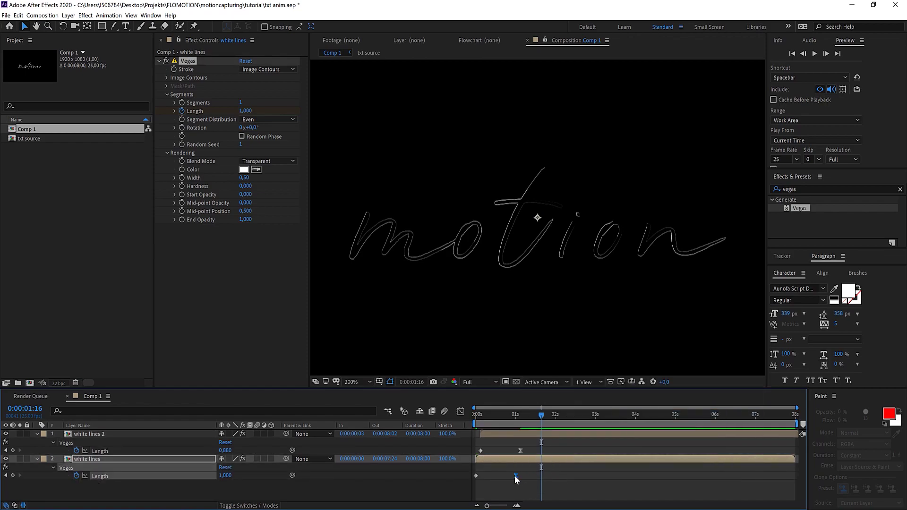
pyautogui.moveTo(515, 475); pyautogui.dragTo(521, 475)
pyautogui.click(520, 415)
pyautogui.moveTo(521, 416); pyautogui.dragTo(463, 416)
# Create a soloed duplicate of the white lines layer at the top of the layer stack and rename it fill
pyautogui.click(96, 460)
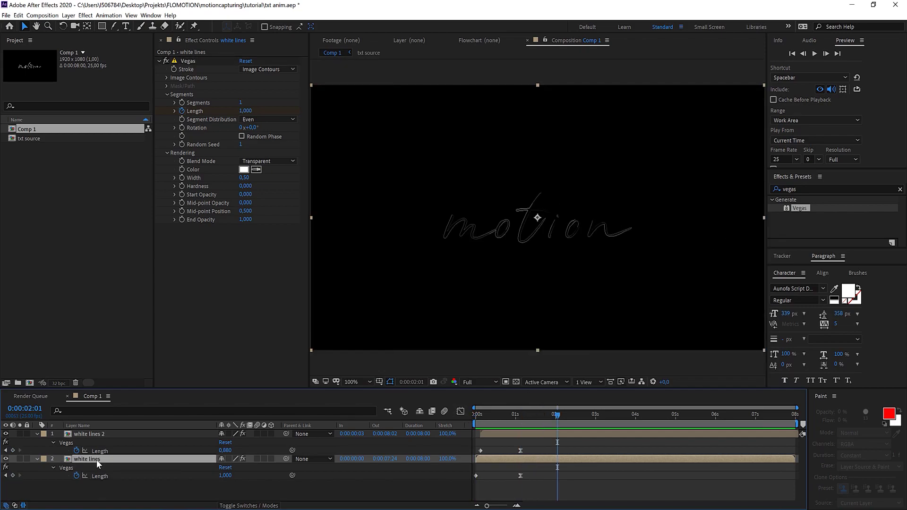
pyautogui.hotkey('ctrl', 'd')
pyautogui.moveTo(98, 461); pyautogui.dragTo(97, 431)
pyautogui.click(20, 434)
pyautogui.press('Return')
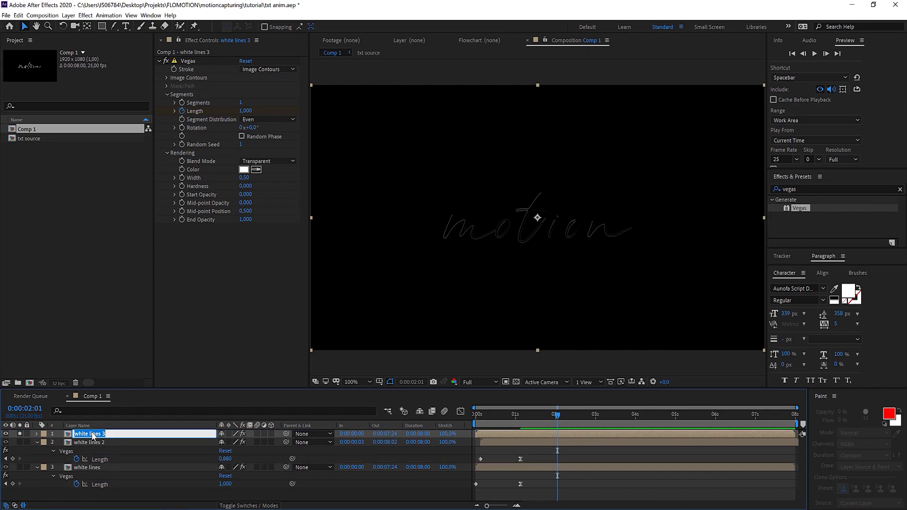
pyautogui.write('fill')
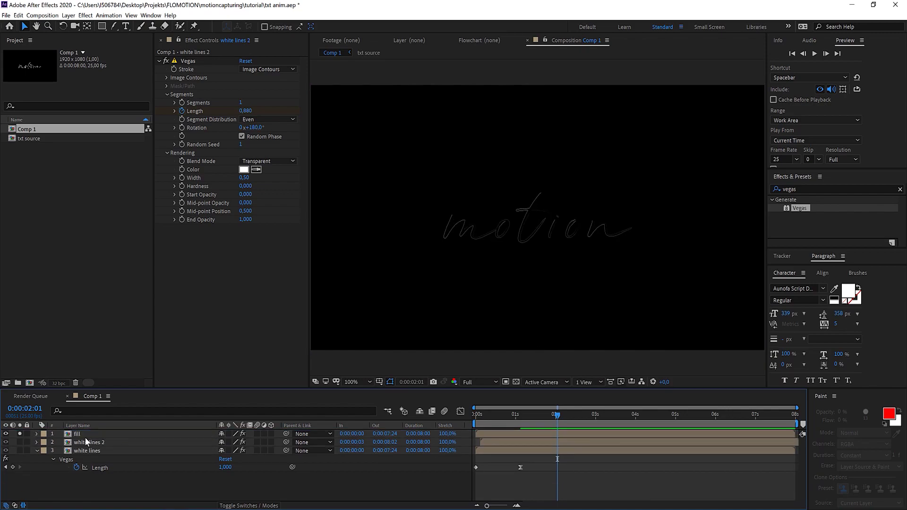
# Set the fill layer's Vegas color to red FF0000 and its width to 12.90
pyautogui.click(86, 435)
pyautogui.click(244, 169)
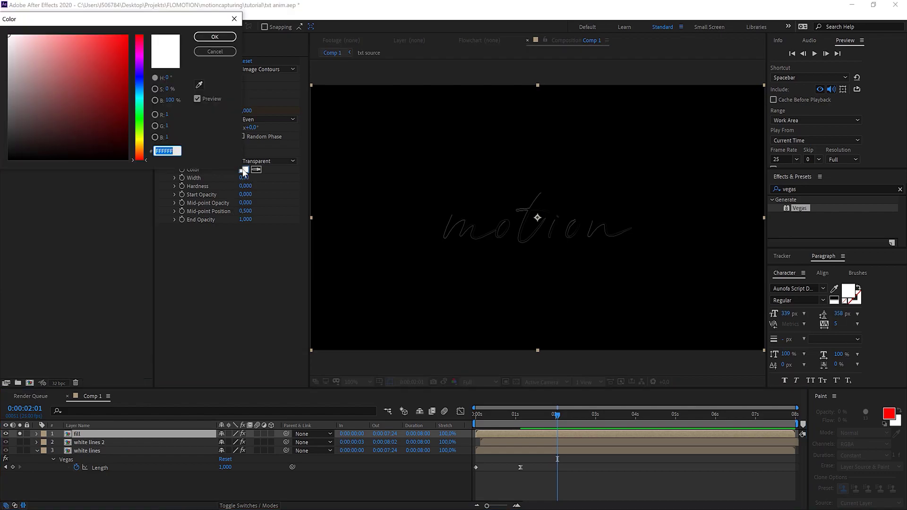
pyautogui.moveTo(125, 66)
pyautogui.mouseDown()
pyautogui.moveTo(135, 59)
pyautogui.moveTo(130, 34)
pyautogui.mouseUp()
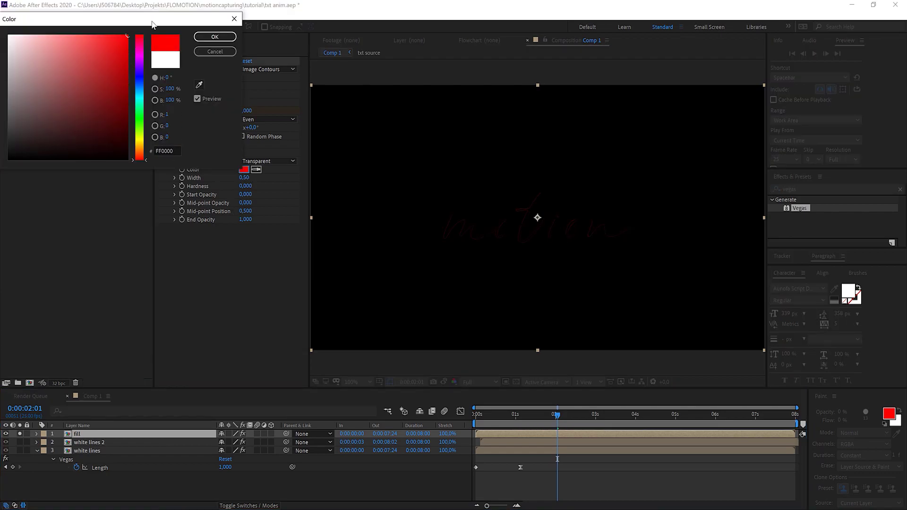
pyautogui.click(211, 36)
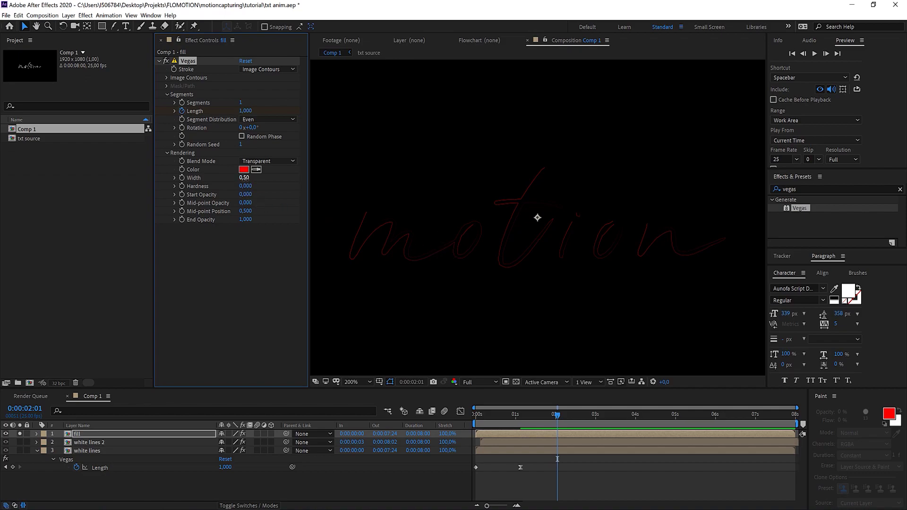
pyautogui.moveTo(243, 178); pyautogui.dragTo(297, 176)
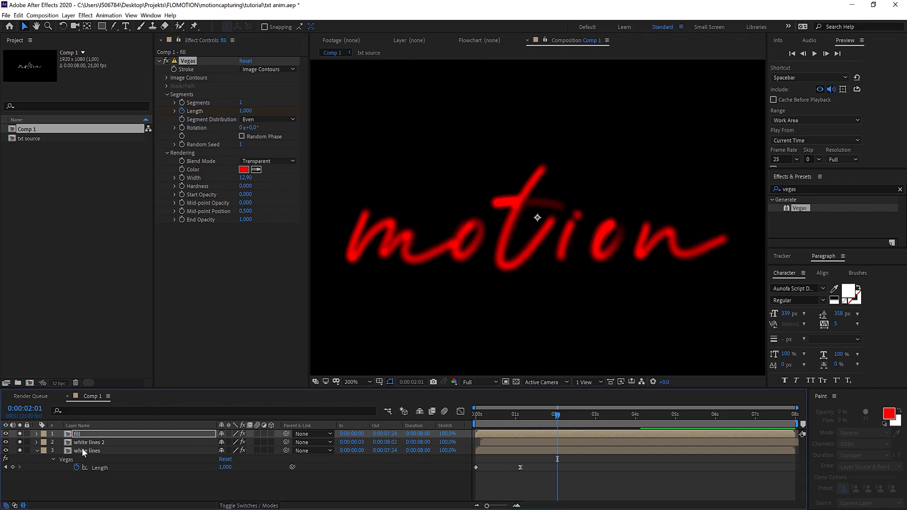
# Move the fill layer below both white lines layers to check how the outlines look over the red
pyautogui.moveTo(80, 435); pyautogui.dragTo(84, 471)
pyautogui.scroll(1, 522, 217)
pyautogui.press(',')
pyautogui.press(',')
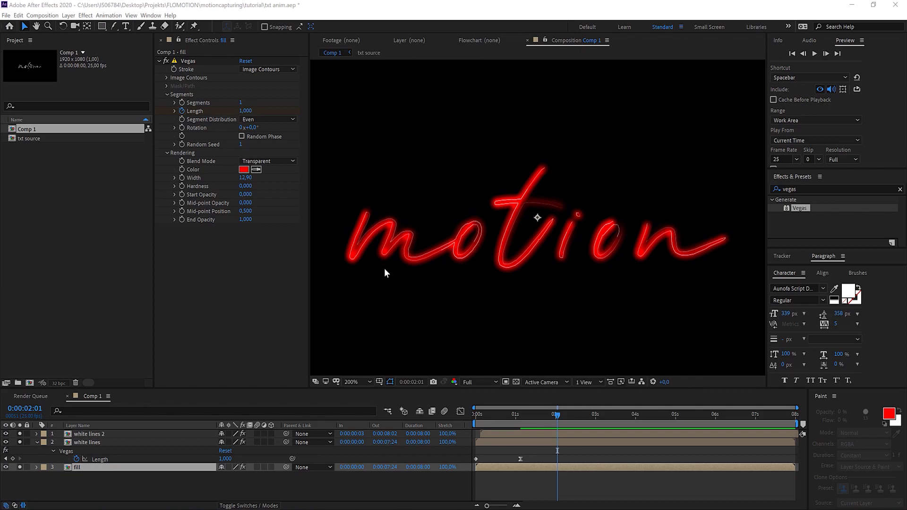
# Set the fill layer's Vegas width to 21.10 and hardness to 0.930, and move it back above the white lines layers
pyautogui.scroll(2, 384, 269)
pyautogui.moveTo(247, 179)
pyautogui.mouseDown()
pyautogui.moveTo(287, 178)
pyautogui.moveTo(255, 186)
pyautogui.moveTo(279, 187)
pyautogui.mouseUp()
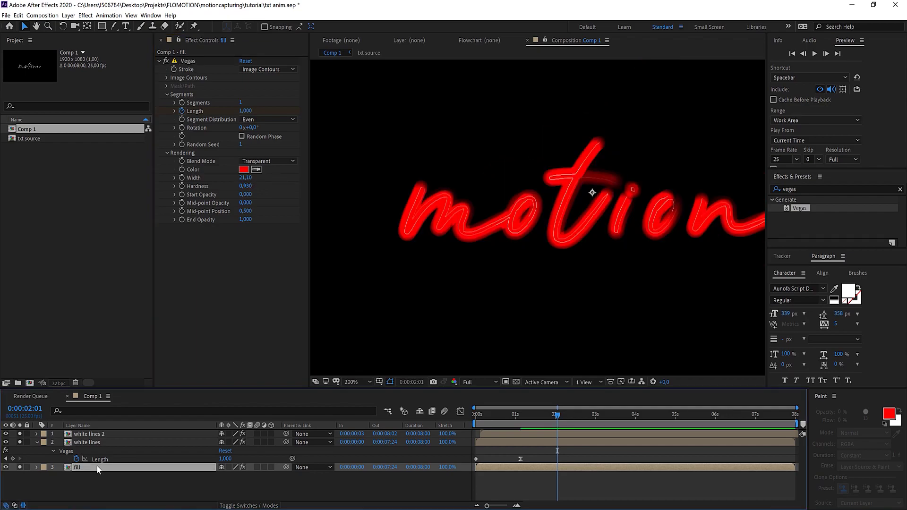
pyautogui.moveTo(96, 467); pyautogui.dragTo(106, 431)
pyautogui.moveTo(426, 191); pyautogui.dragTo(379, 194)
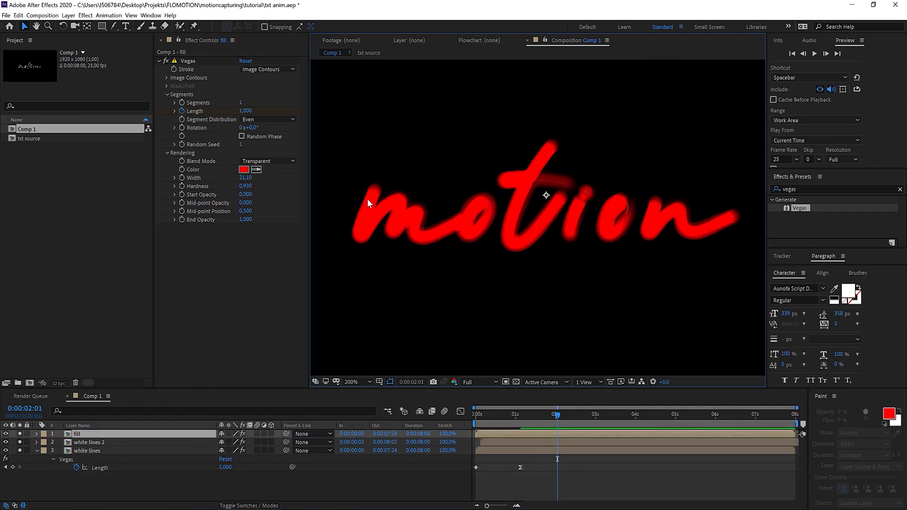
# Duplicate the fill layer and delete the Vegas effect from the copy
pyautogui.click(97, 472)
pyautogui.click(78, 435)
pyautogui.hotkey('ctrl', 'd')
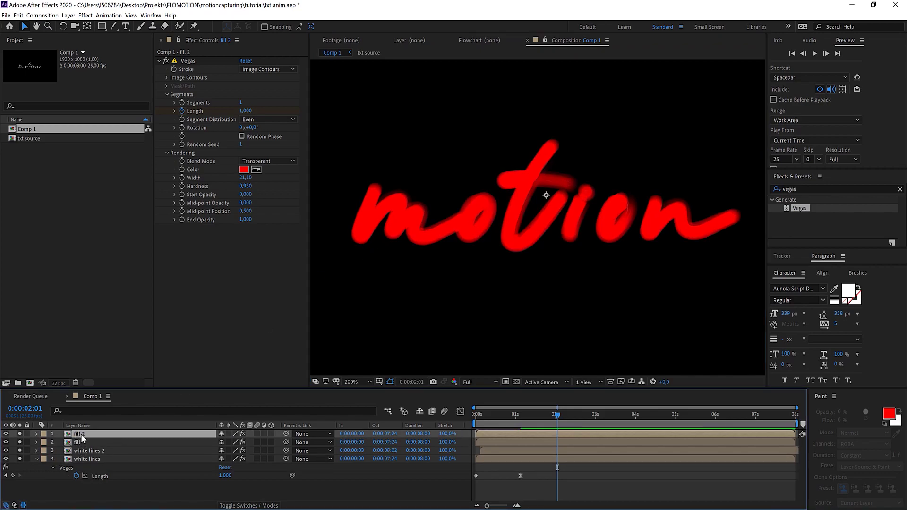
pyautogui.click(191, 64)
pyautogui.press('Delete')
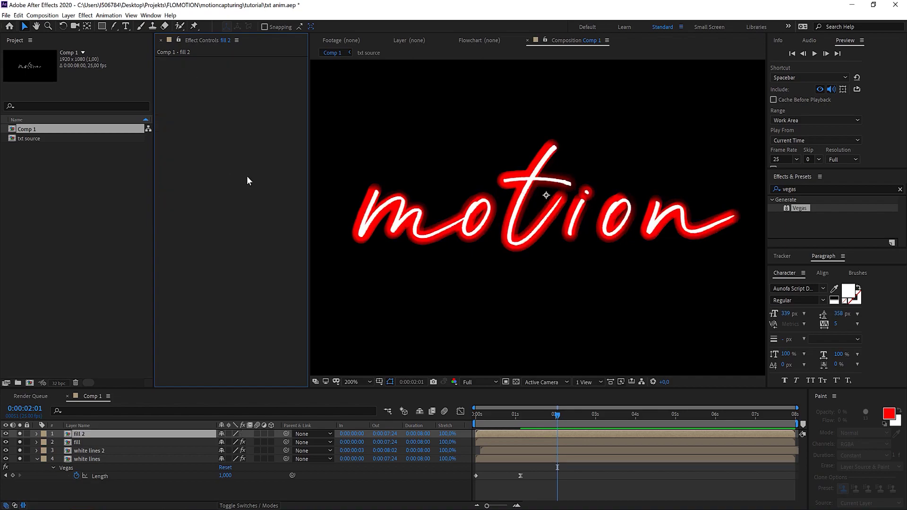
# Rename the effect-free top layer as origninal text
pyautogui.press('Return')
pyautogui.write('o')
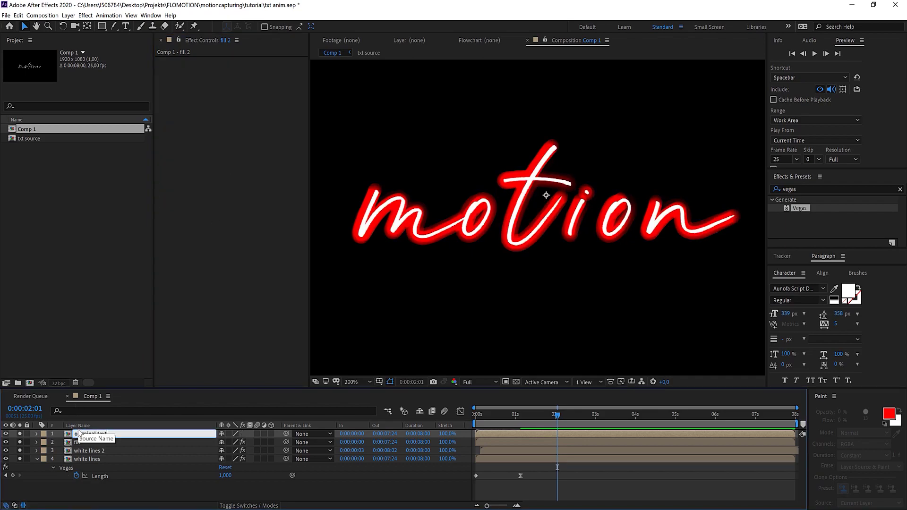
pyautogui.write('riginnal text')
pyautogui.press('Return')
# Set the fill layer's track matte to the alpha of the origninal text layer and preview from the start
pyautogui.click(112, 489)
pyautogui.click(79, 442)
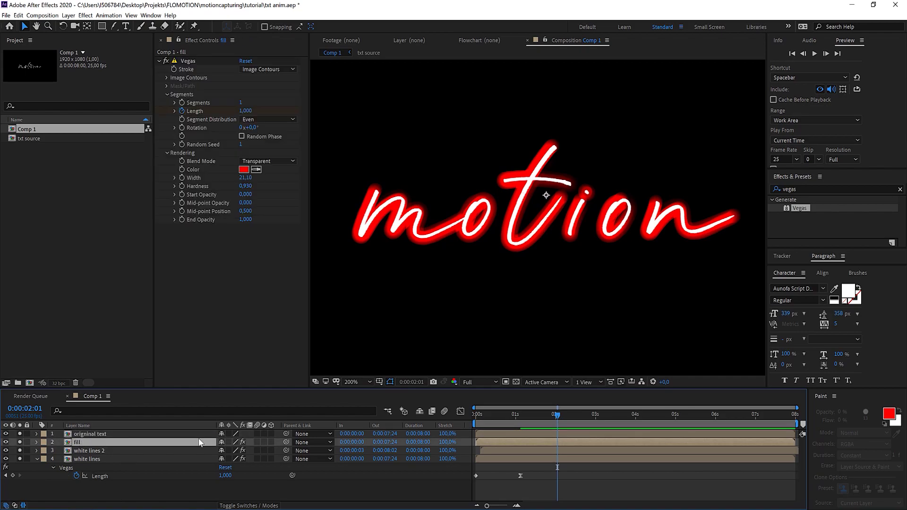
pyautogui.click(245, 505)
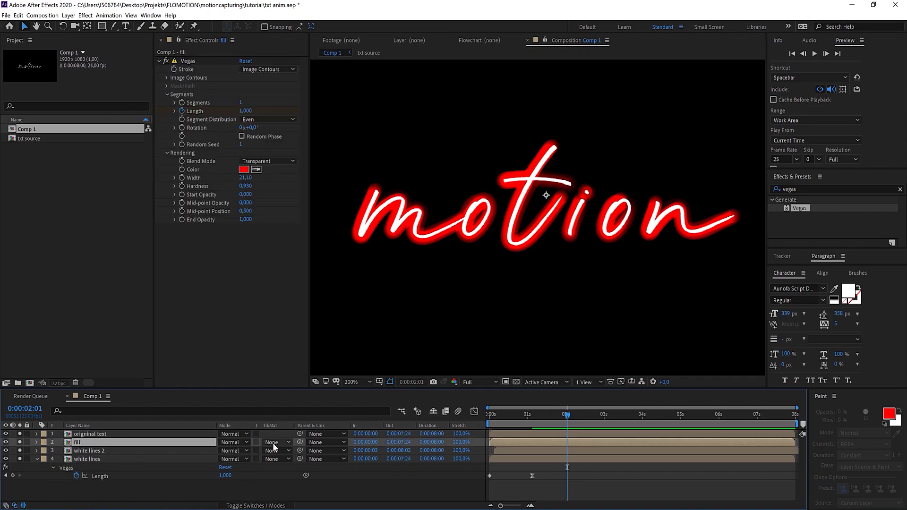
pyautogui.click(273, 443)
pyautogui.click(308, 463)
pyautogui.click(484, 416)
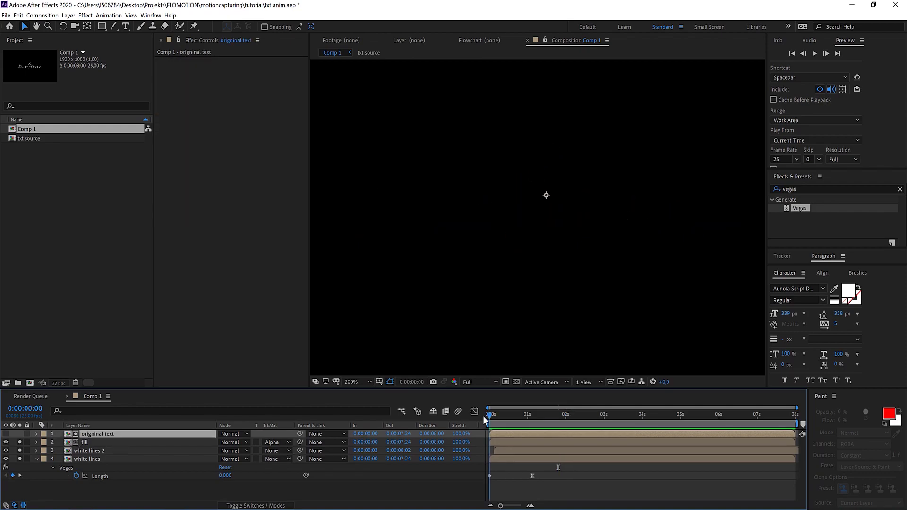
pyautogui.press('space')
pyautogui.press('space')
# Shift the origninal text and fill layers together to start at 0:00:00:12 and preview the animation
pyautogui.keyDown('shift'); pyautogui.click(499, 440); pyautogui.keyUp('shift')
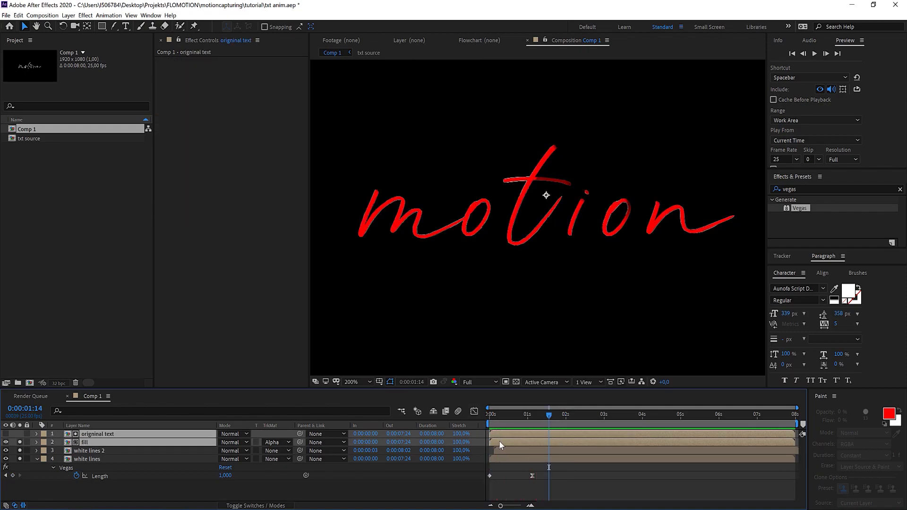
pyautogui.moveTo(498, 440); pyautogui.dragTo(518, 440)
pyautogui.click(486, 412)
pyautogui.press('space')
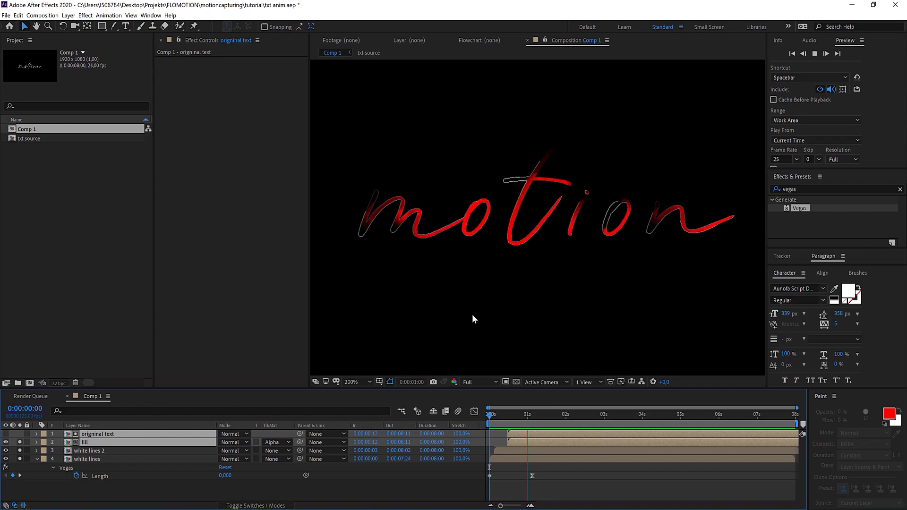
pyautogui.press('space')
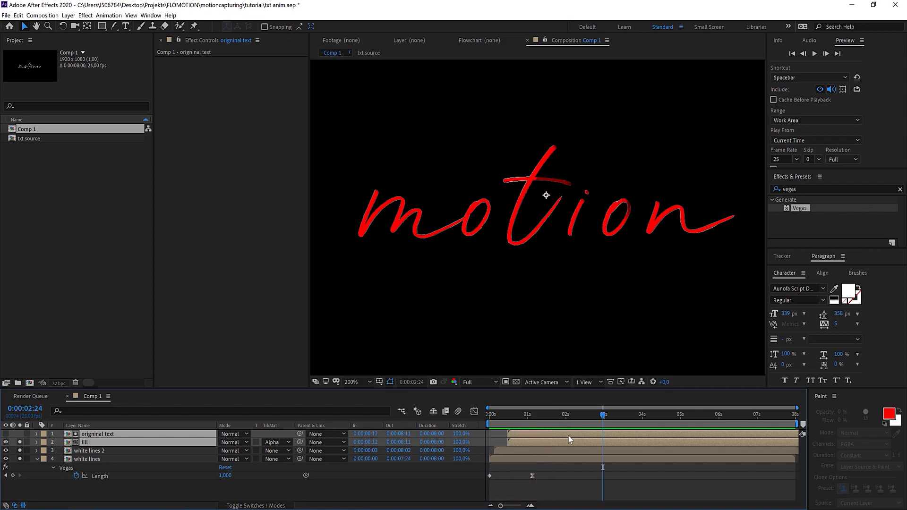
# Set the fill layer's Vegas width to 26.50 and hardness to 0.210, and check the letters up close and in playback
pyautogui.click(580, 469)
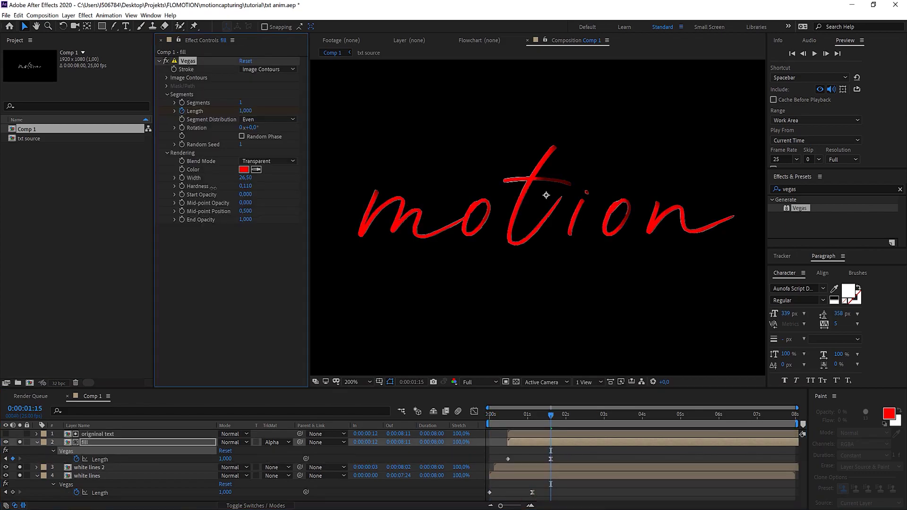
pyautogui.moveTo(213, 188); pyautogui.dragTo(219, 188)
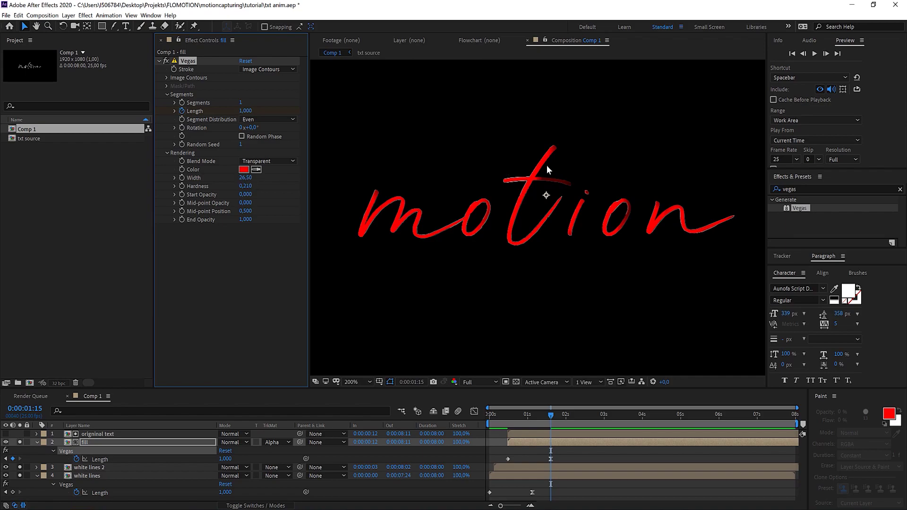
pyautogui.click(616, 490)
pyautogui.scroll(2, 559, 144)
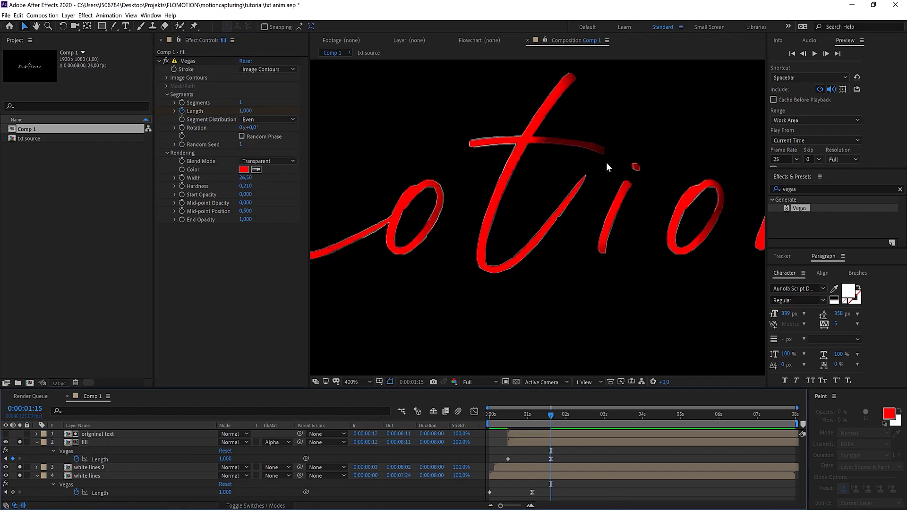
pyautogui.scroll(-2, 606, 162)
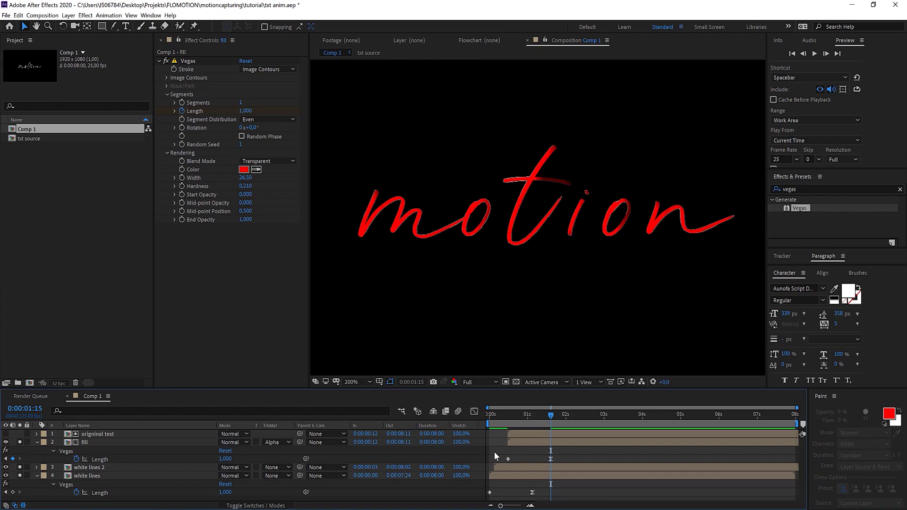
pyautogui.press('Home')
pyautogui.press('space')
# Duplicate the origninal text and fill layers together
pyautogui.click(70, 441)
pyautogui.keyDown('shift'); pyautogui.click(90, 436); pyautogui.keyUp('shift')
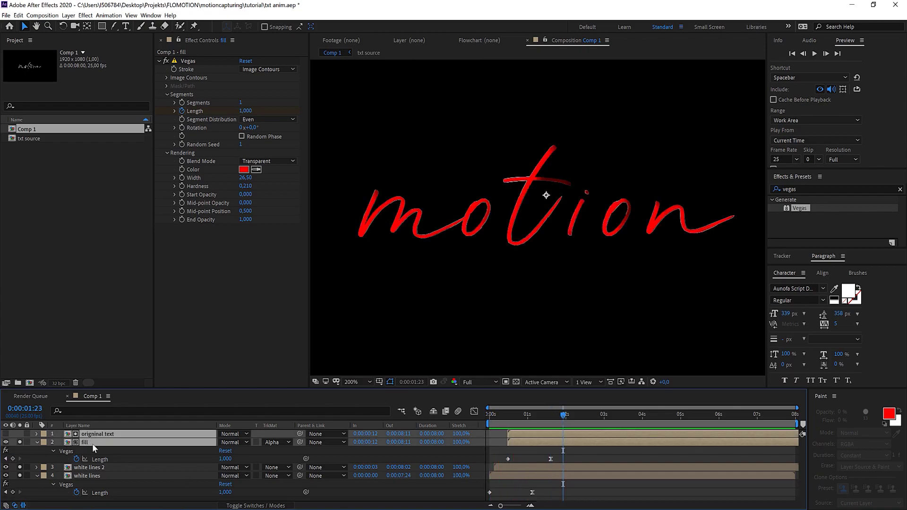
pyautogui.hotkey('ctrl', 'd')
# Set the original fill layer's Vegas color to green 3FFF00 and its rotation to 110°
pyautogui.click(243, 170)
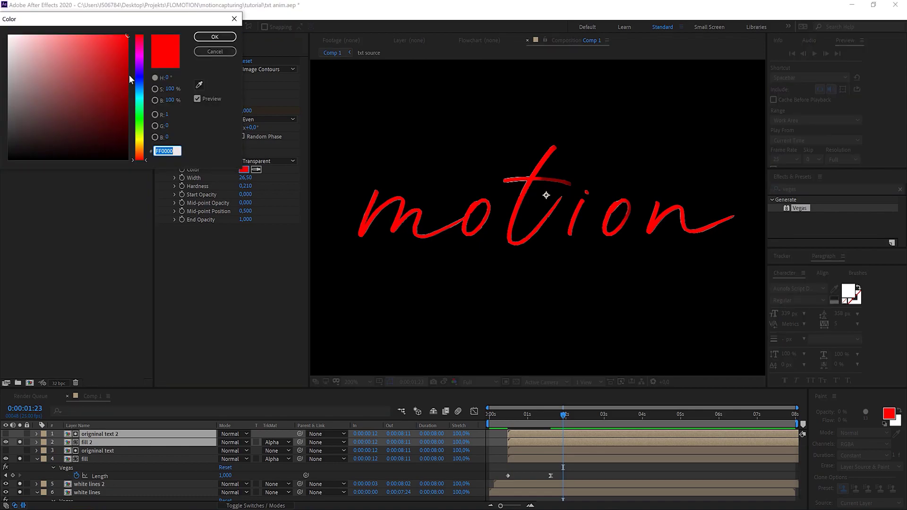
pyautogui.click(140, 124)
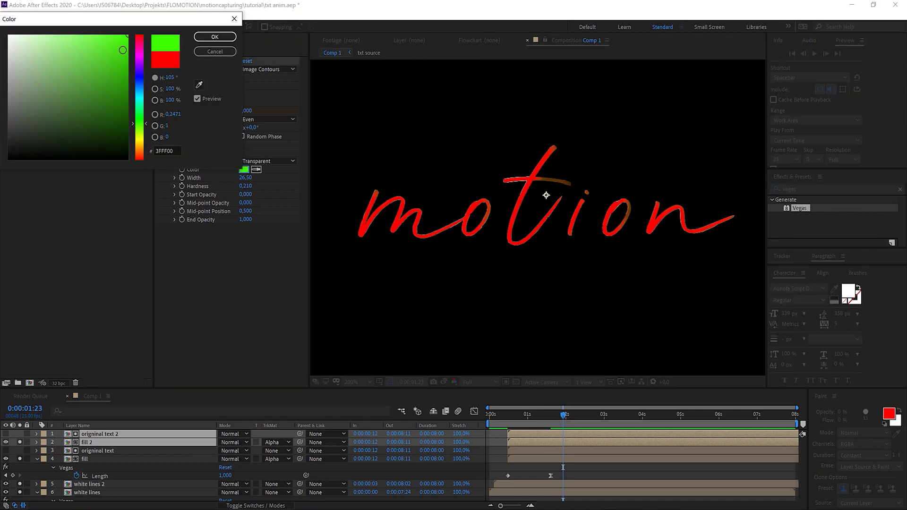
pyautogui.click(214, 38)
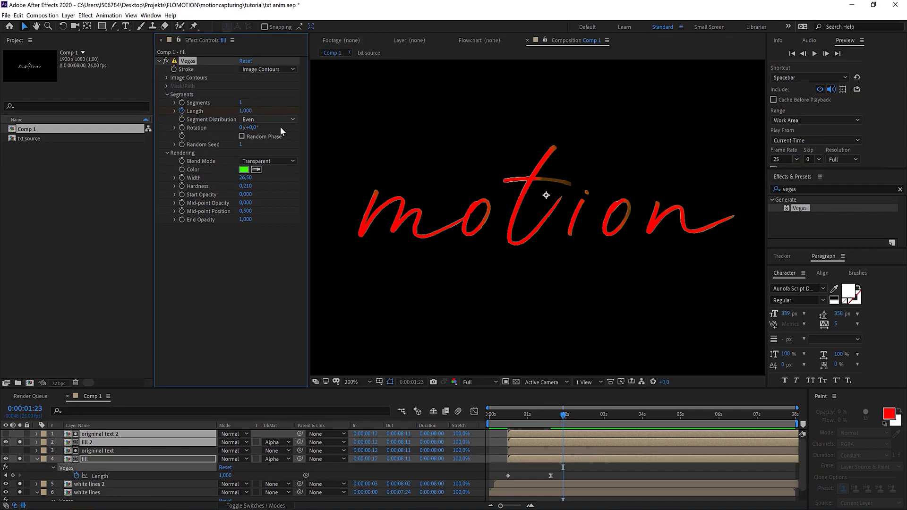
pyautogui.moveTo(256, 130); pyautogui.dragTo(535, 380)
# Preview the two-color animation and shift the origninal text 2 and fill 2 layers to start at 0:00:00:24
pyautogui.moveTo(501, 414); pyautogui.dragTo(482, 412)
pyautogui.press('space')
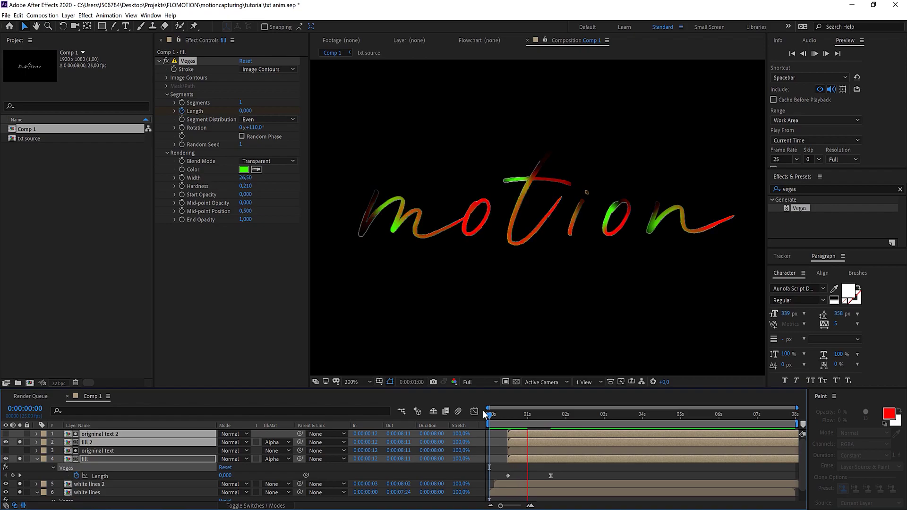
pyautogui.press('space')
pyautogui.moveTo(531, 441); pyautogui.dragTo(537, 441)
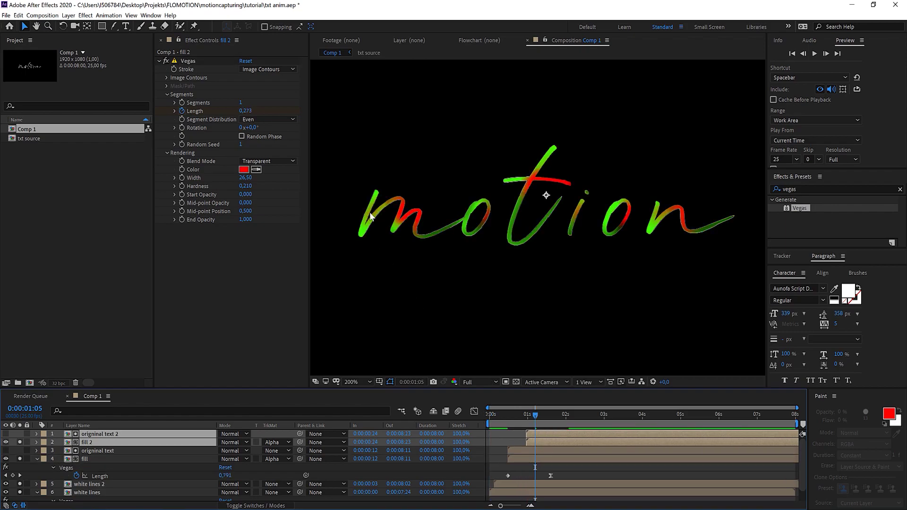
# Change the fill layer's Vegas color to a light coral red, preview the animation, and collapse the fill layer's properties
pyautogui.click(106, 458)
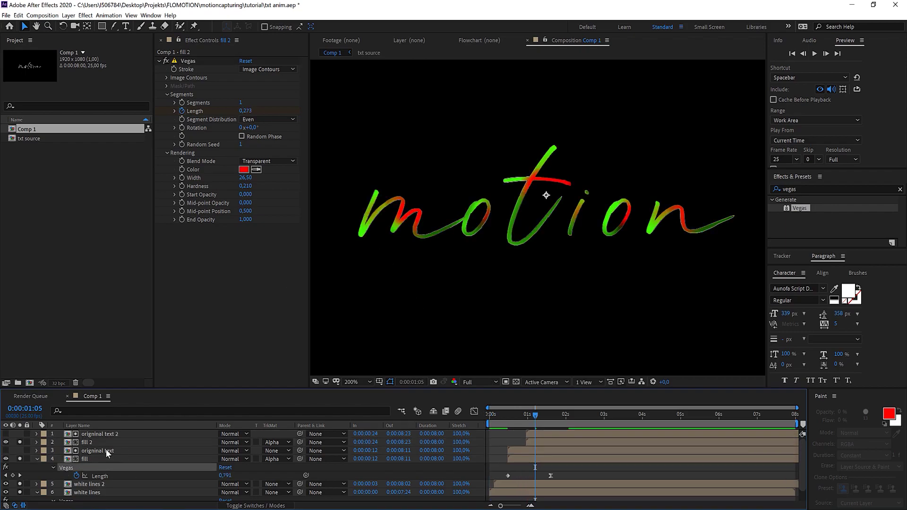
pyautogui.click(255, 169)
pyautogui.click(537, 173)
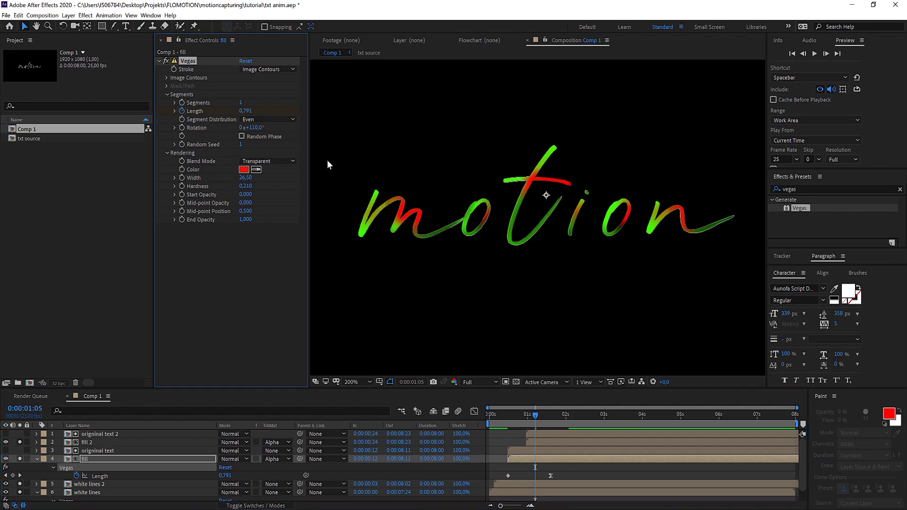
pyautogui.click(243, 169)
pyautogui.moveTo(112, 37); pyautogui.dragTo(85, 35)
pyautogui.click(214, 36)
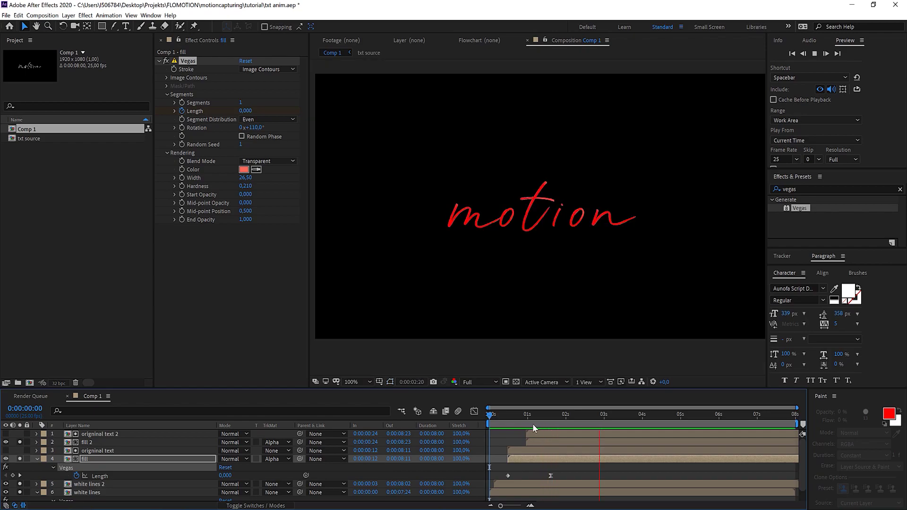
pyautogui.press('space')
pyautogui.click(37, 458)
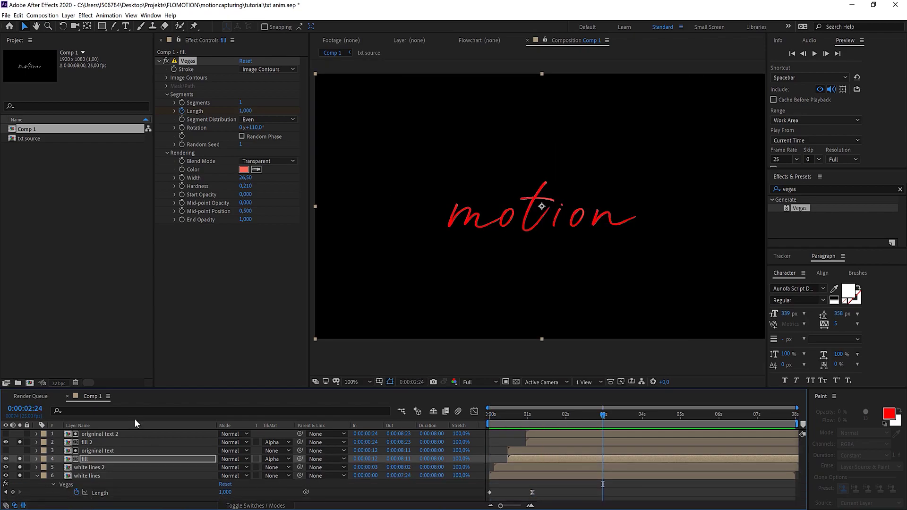
pyautogui.press('.')
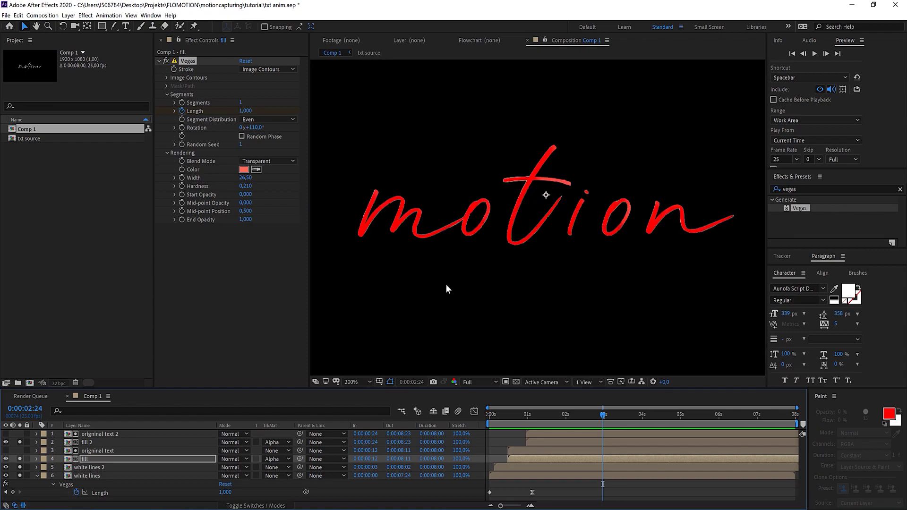
# Duplicate the white lines layer, place the copy at the top of the layer stack, and solo it
pyautogui.click(94, 474)
pyautogui.hotkey('ctrl', 'd')
pyautogui.moveTo(94, 477); pyautogui.dragTo(103, 429)
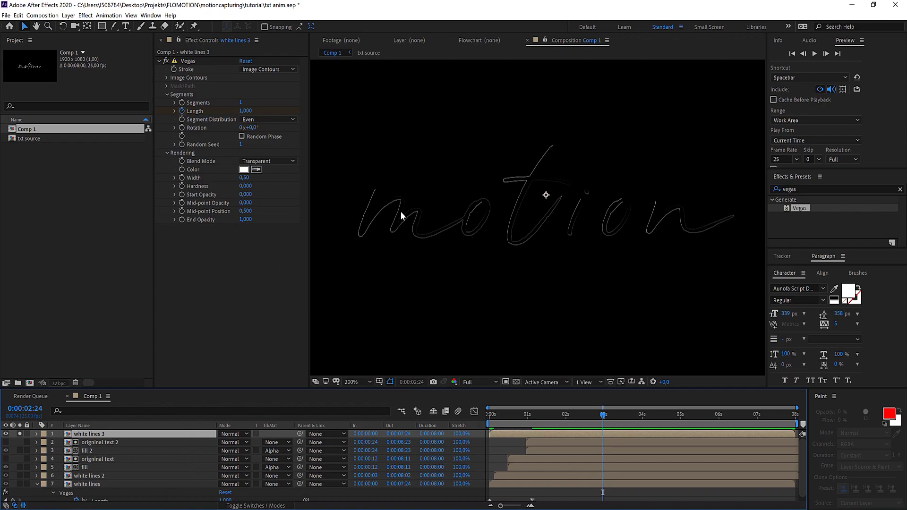
# Remove white lines 3's Vegas length keyframes, set its length to 0.080 and start opacity to 1.000, and play it back
pyautogui.press('u')
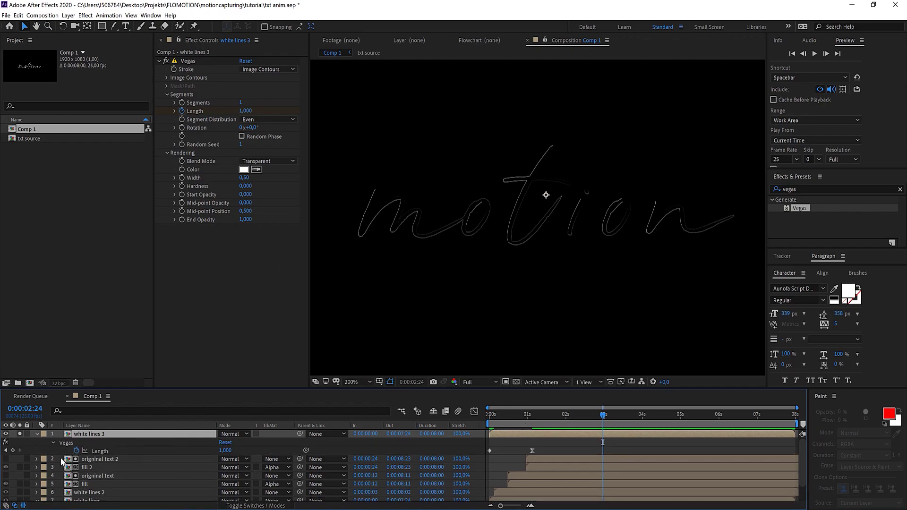
pyautogui.click(77, 451)
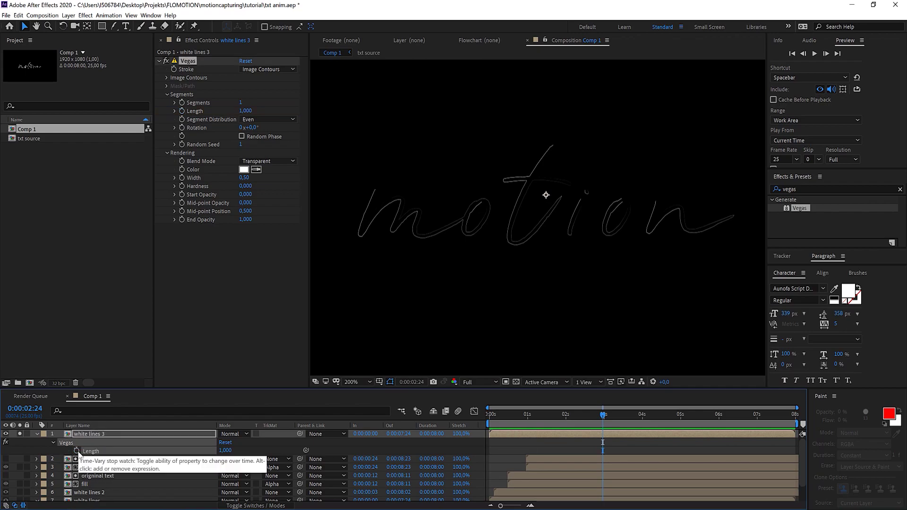
pyautogui.moveTo(245, 110); pyautogui.dragTo(217, 123)
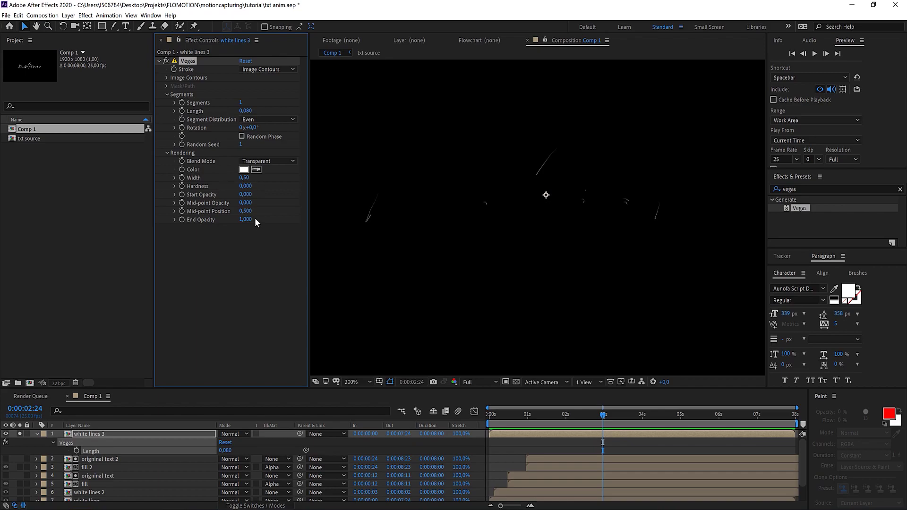
pyautogui.moveTo(245, 195); pyautogui.dragTo(351, 194)
pyautogui.click(490, 412)
pyautogui.press('space')
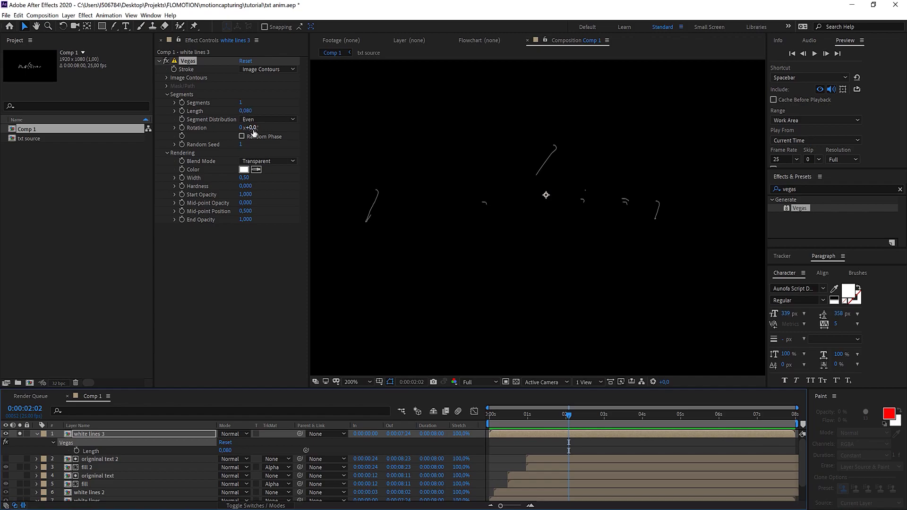
# Drive white lines 3's Vegas rotation with the expression time*100 and check it at 0, 1 and 2 seconds and in playback
pyautogui.moveTo(254, 133)
pyautogui.mouseDown()
pyautogui.moveTo(314, 131)
pyautogui.moveTo(313, 139)
pyautogui.mouseUp()
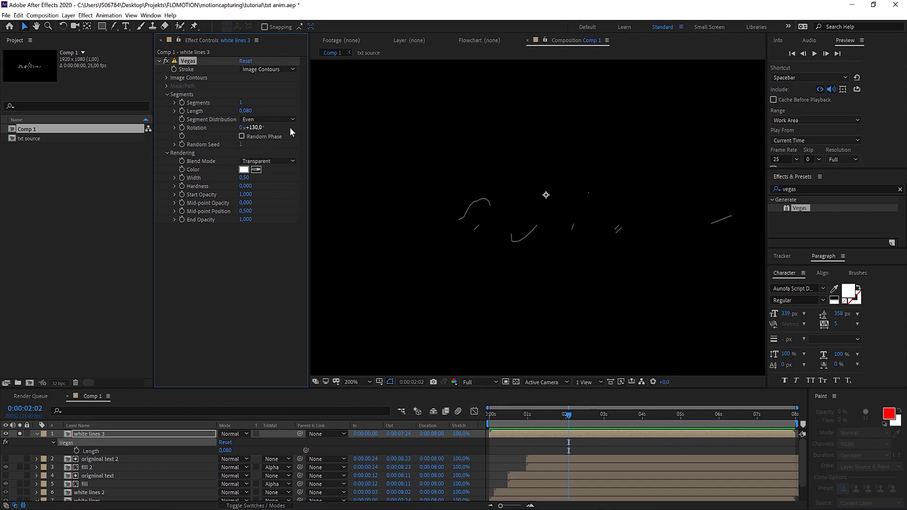
pyautogui.keyDown('alt'); pyautogui.click(182, 128); pyautogui.keyUp('alt')
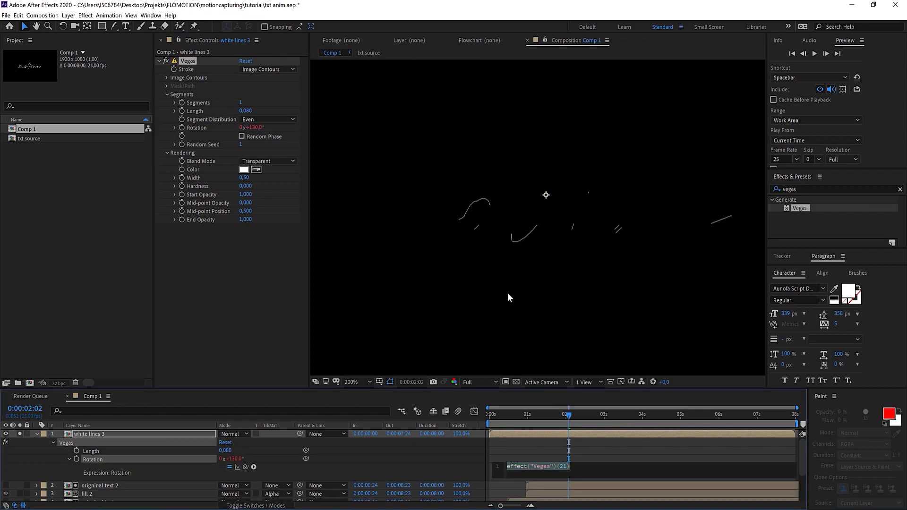
pyautogui.write('ti')
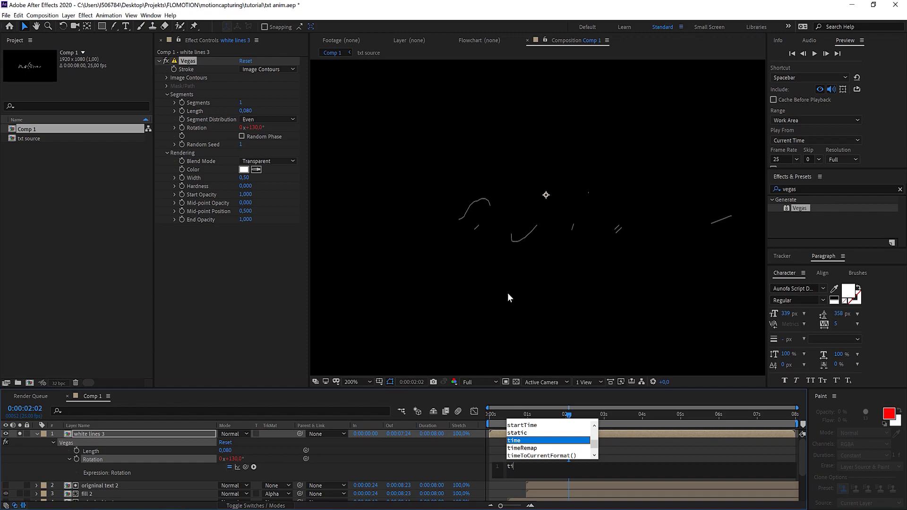
pyautogui.write('me*')
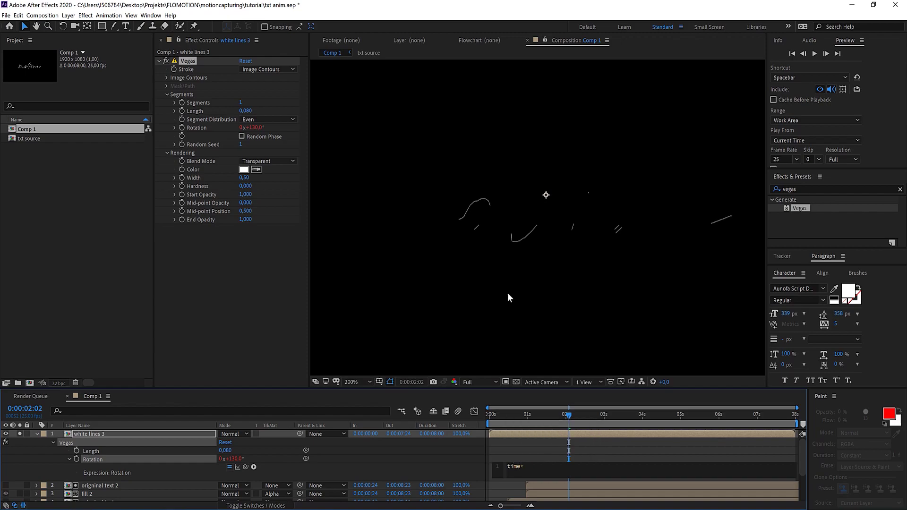
pyautogui.write('100')
pyautogui.click(538, 449)
pyautogui.moveTo(539, 415); pyautogui.dragTo(483, 415)
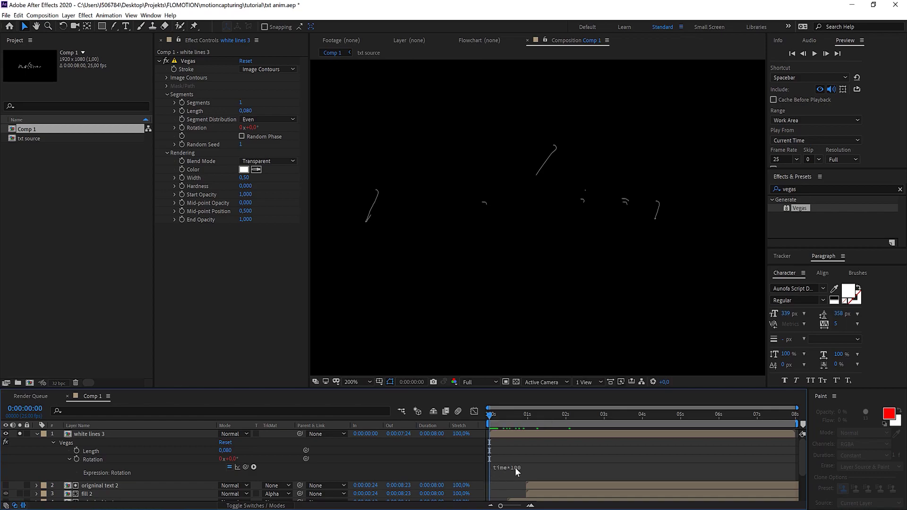
pyautogui.click(527, 421)
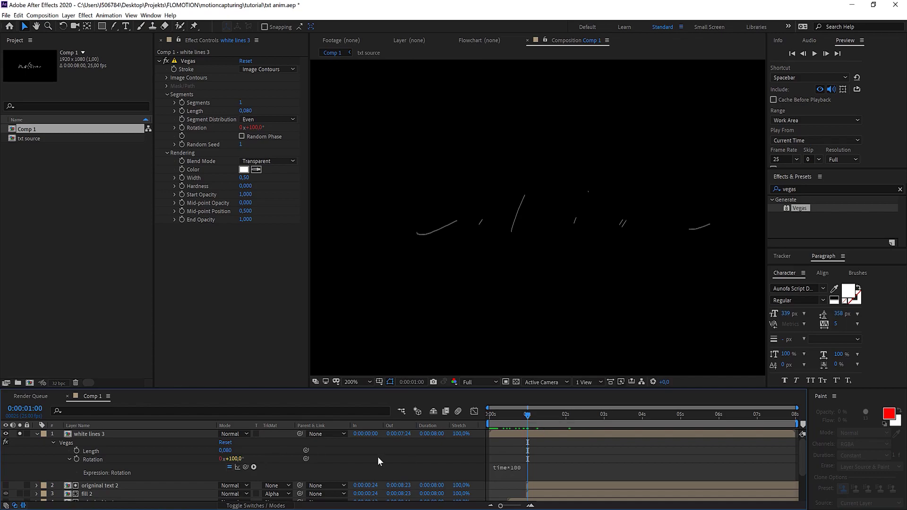
pyautogui.click(566, 418)
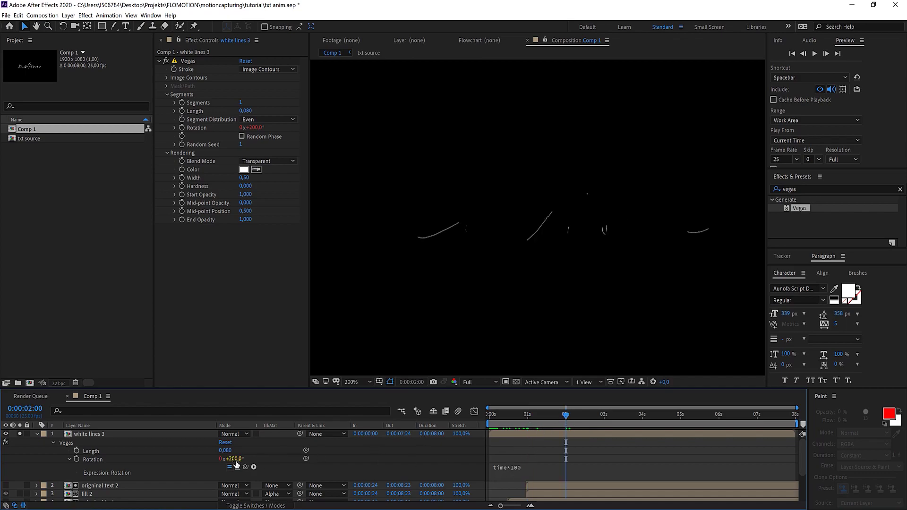
pyautogui.moveTo(497, 417); pyautogui.dragTo(481, 415)
pyautogui.press('space')
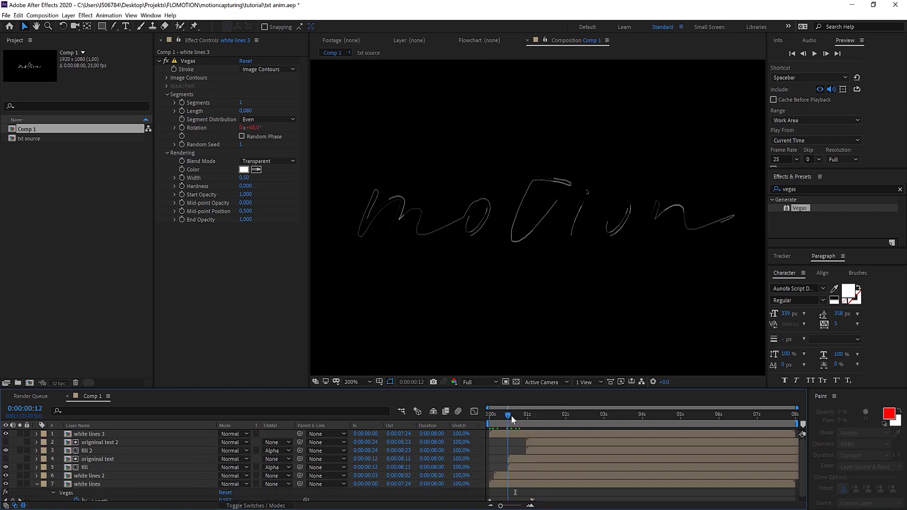
# Unsolo white lines 3 and keyframe its Vegas start opacity and end opacity at 1.000, placing the keyframes at 0:00:00:16
pyautogui.click(514, 416)
pyautogui.moveTo(518, 417); pyautogui.dragTo(525, 416)
pyautogui.click(523, 432)
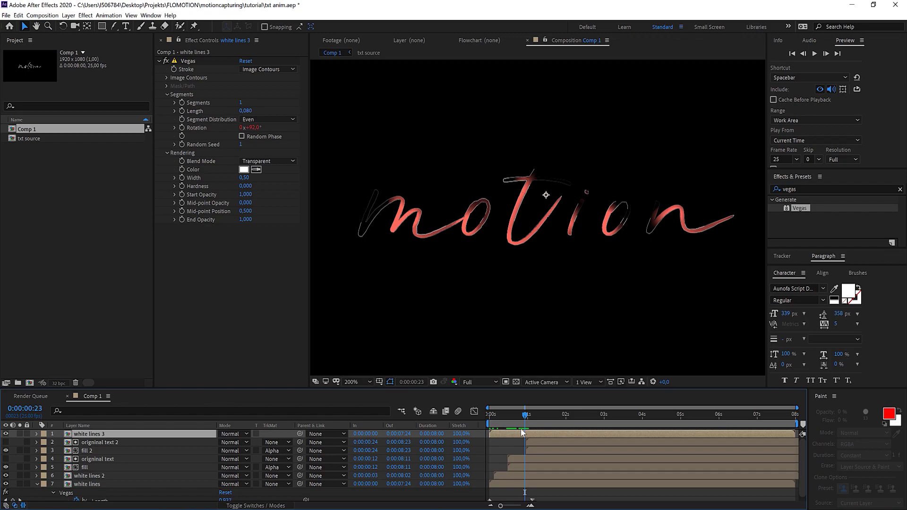
pyautogui.hotkey('ctrl', 'z')
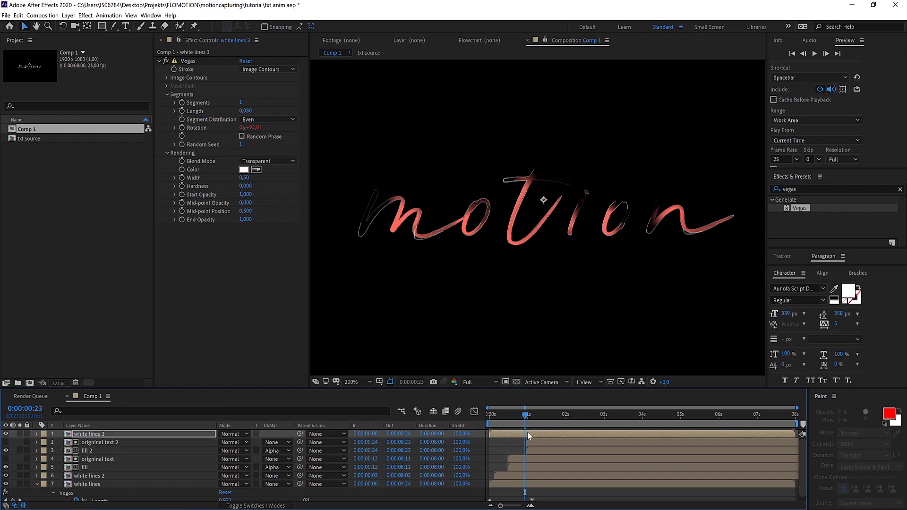
pyautogui.moveTo(489, 417); pyautogui.dragTo(510, 419)
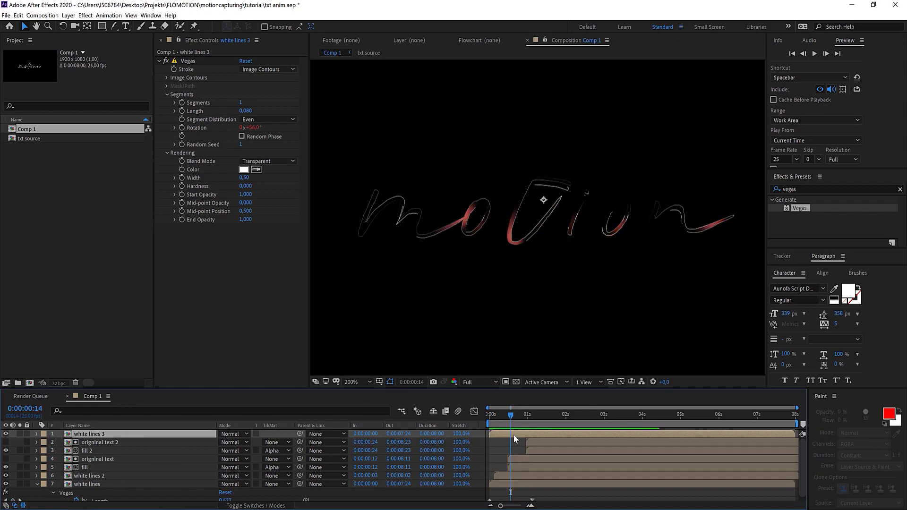
pyautogui.click(182, 195)
pyautogui.press('u')
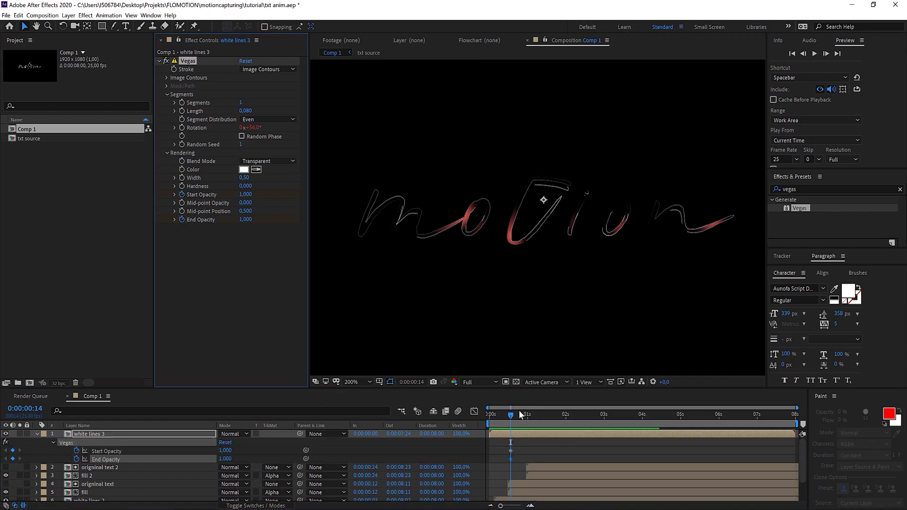
pyautogui.keyDown('shift'); pyautogui.click(510, 450); pyautogui.keyUp('shift')
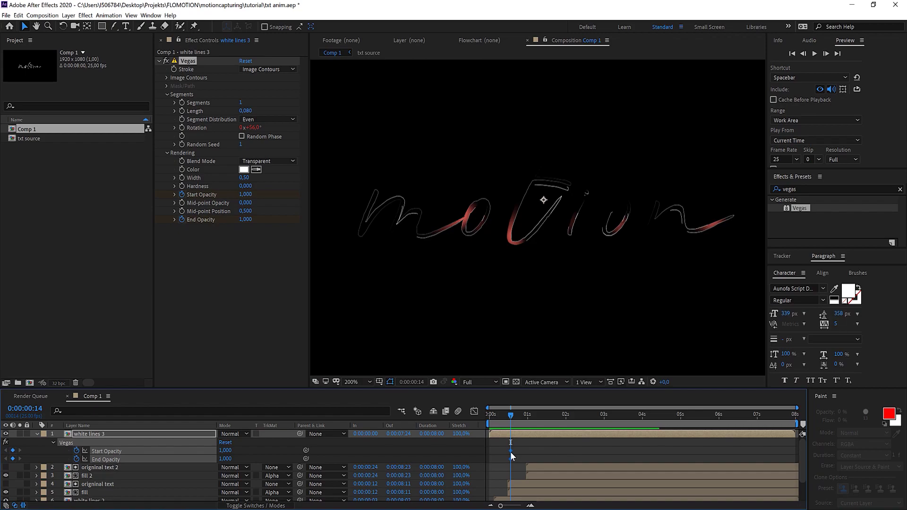
pyautogui.moveTo(511, 451); pyautogui.dragTo(514, 451)
# Keyframe white lines 3's Vegas start and end opacity to 0 at both 0:00:00:12 and 0:00:00:21
pyautogui.moveTo(509, 415); pyautogui.dragTo(508, 416)
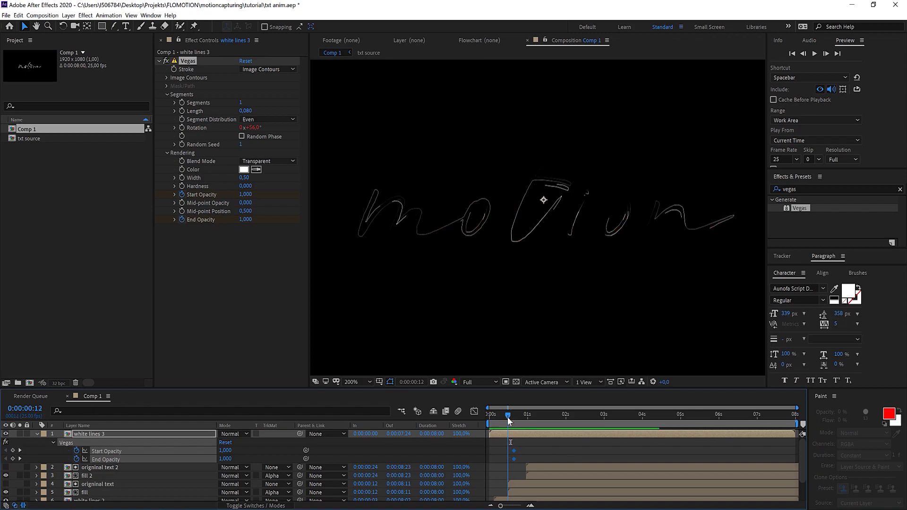
pyautogui.moveTo(245, 195); pyautogui.dragTo(198, 195)
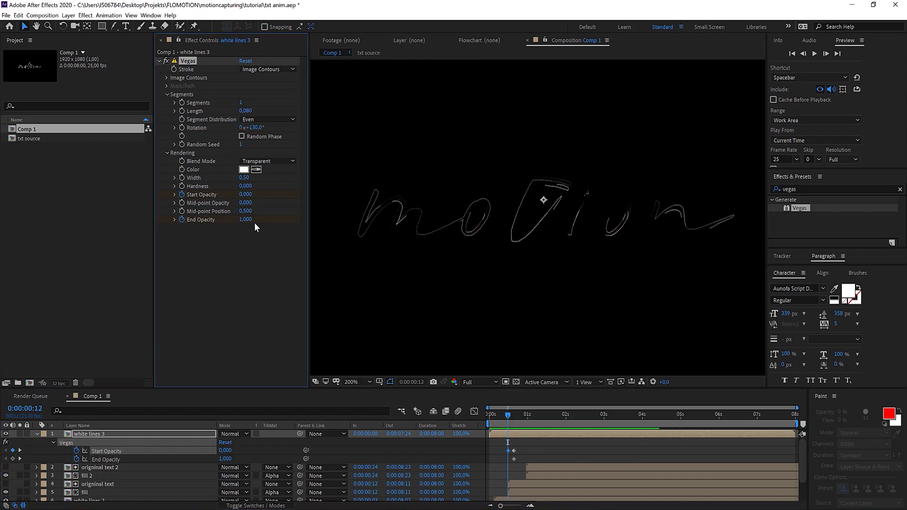
pyautogui.moveTo(246, 220); pyautogui.dragTo(219, 220)
pyautogui.moveTo(508, 416); pyautogui.dragTo(521, 417)
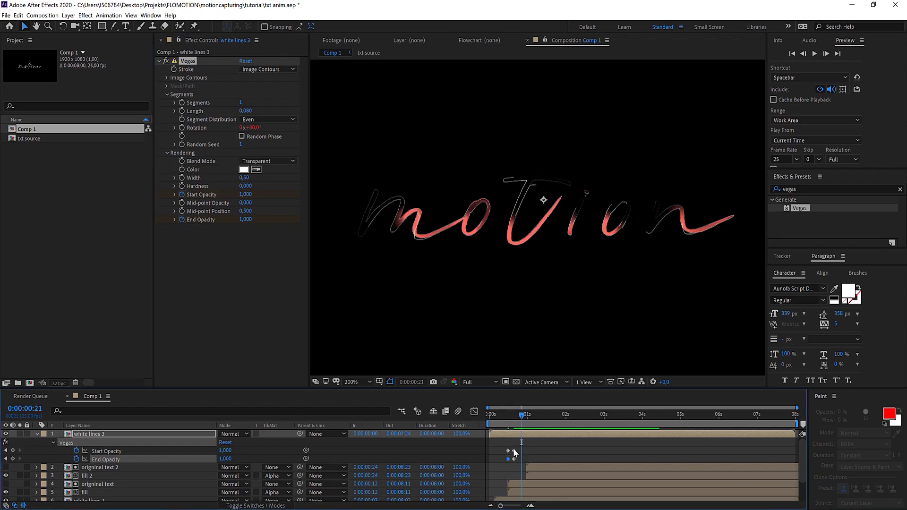
pyautogui.click(246, 194)
pyautogui.write('0')
pyautogui.press('Return')
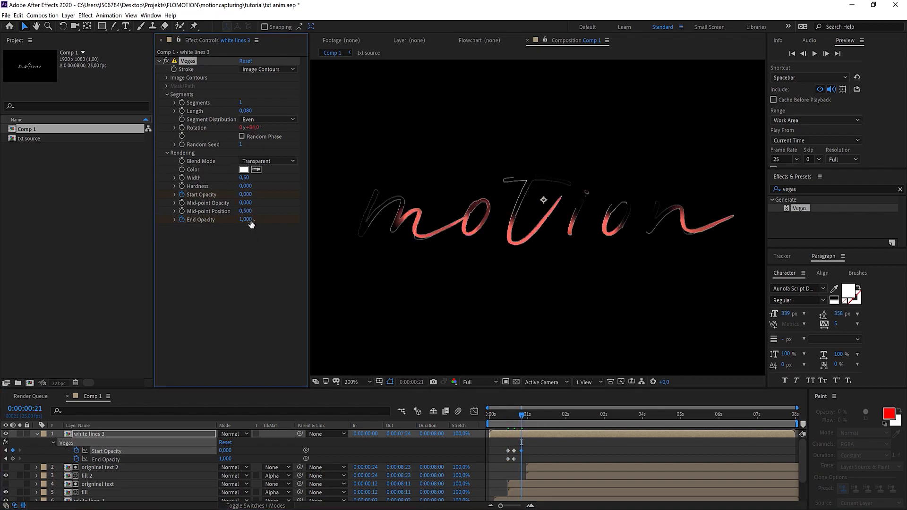
# Set white lines 3's Vegas length to 0.046 and preview the animation within a work area shortened to about 1.5 seconds
pyautogui.press('j')
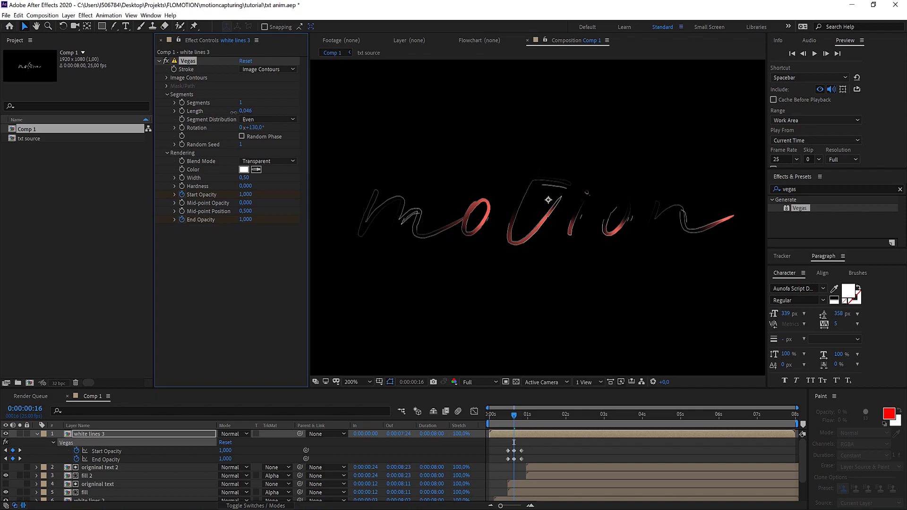
pyautogui.press('space')
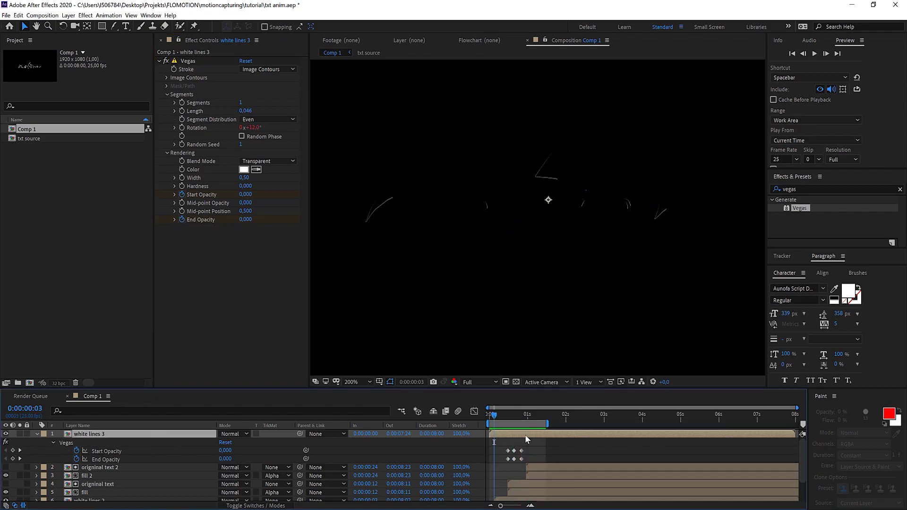
# Duplicate white lines 3, enable Random Phase with random seed 8 on the copy, and shift it to start at 0:00:00:03
pyautogui.hotkey('ctrl', 'd')
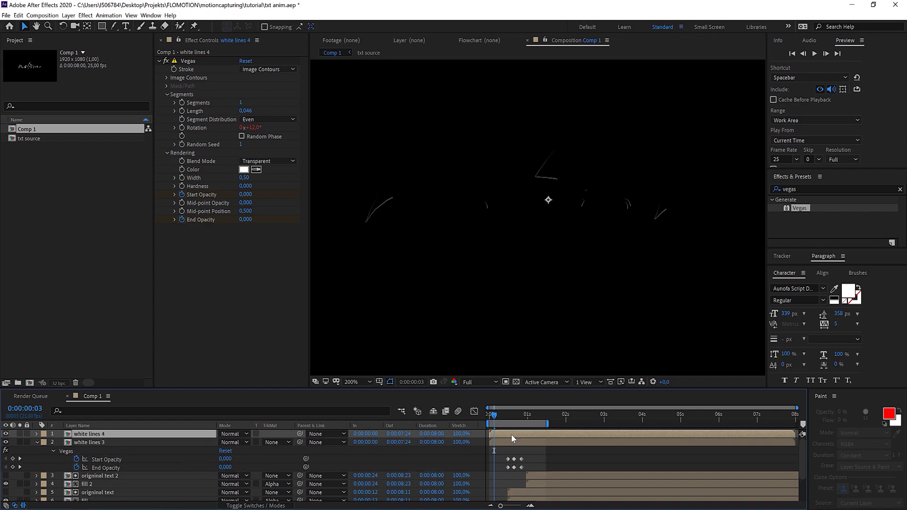
pyautogui.click(515, 421)
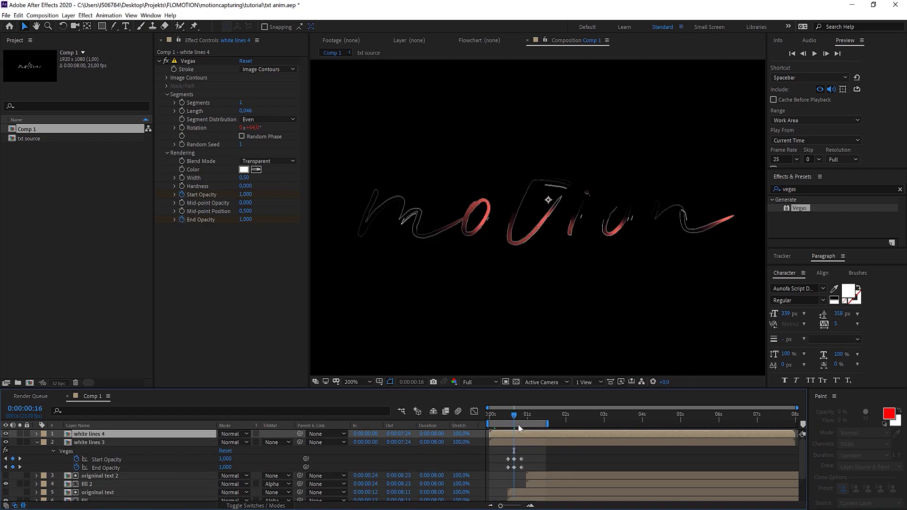
pyautogui.click(241, 136)
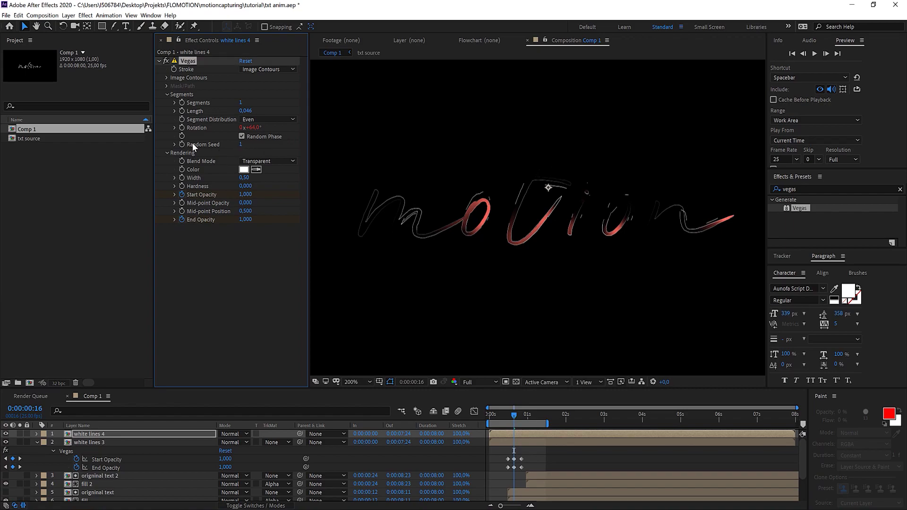
pyautogui.moveTo(242, 144); pyautogui.dragTo(244, 144)
pyautogui.moveTo(504, 434); pyautogui.dragTo(507, 435)
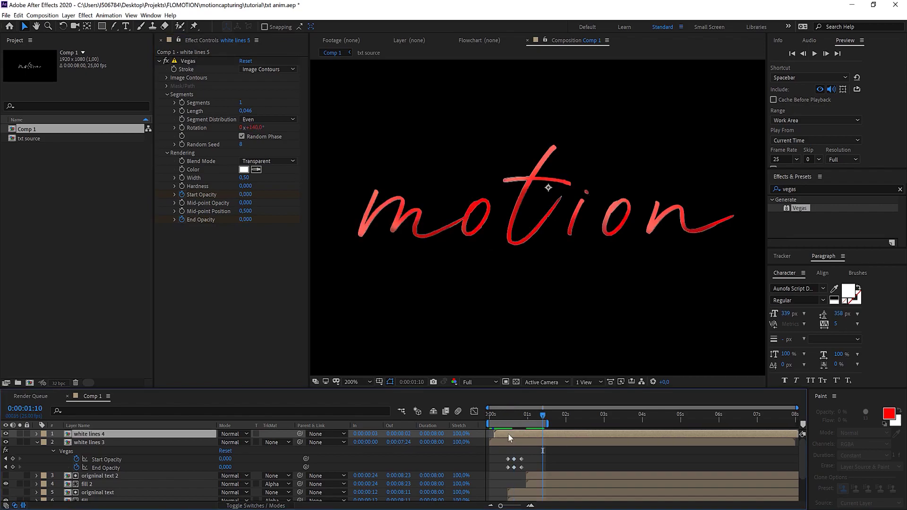
# Make two more copies of the random-phase lines starting at 0:00:00:07 and 0:00:00:13, with random seed 23 on the last, and preview them
pyautogui.hotkey('ctrl', 'd')
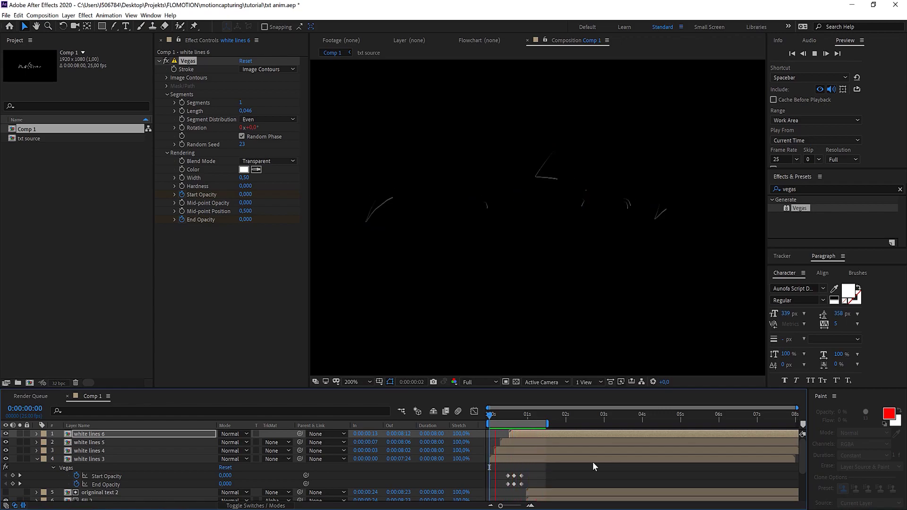
pyautogui.click(38, 460)
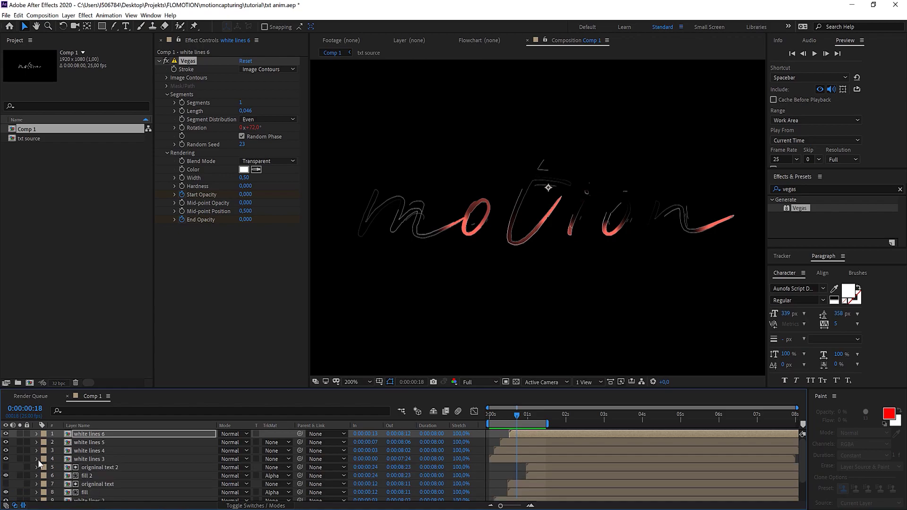
# Duplicate white lines 3 to the very top of the layer stack and hide white lines 3 to 6
pyautogui.click(86, 461)
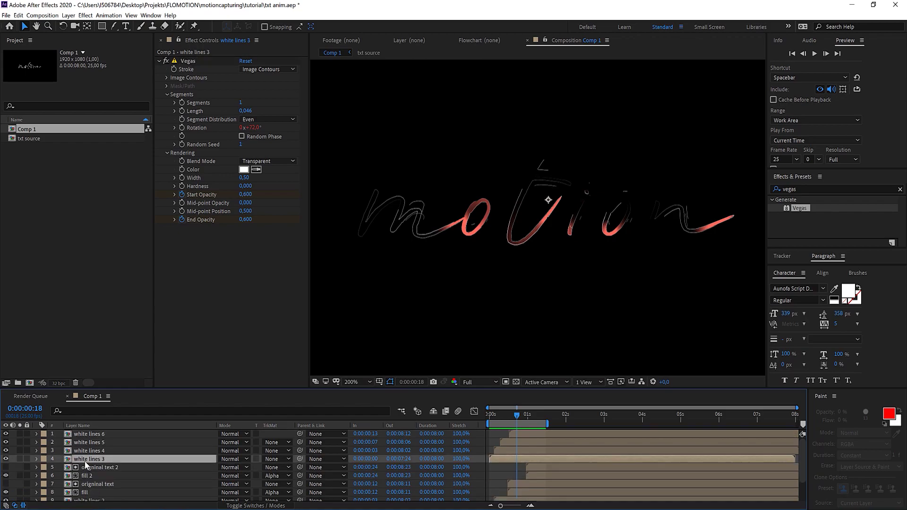
pyautogui.click(5, 458)
pyautogui.hotkey('ctrl', 'd')
pyautogui.moveTo(80, 461); pyautogui.dragTo(85, 431)
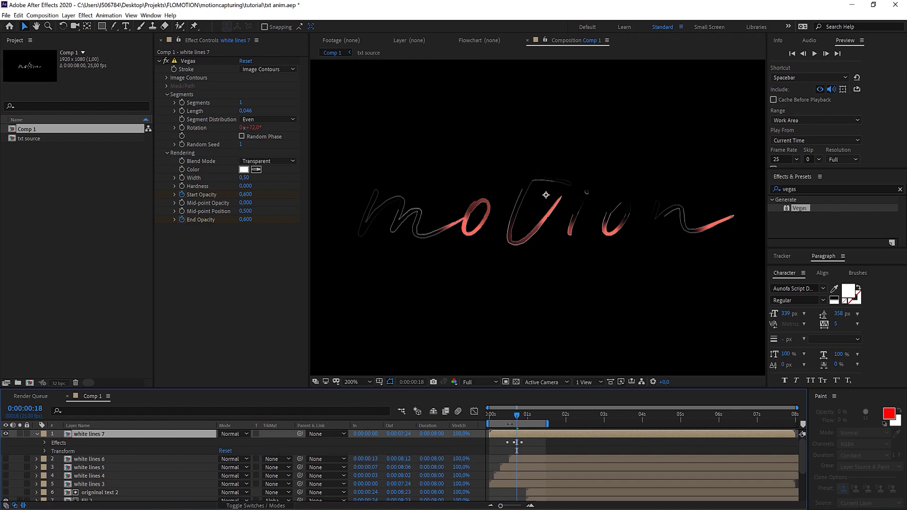
# Apply Optics Compensation to white lines 7 with a field of view of 8.9 and switch the effect off
pyautogui.click(515, 418)
pyautogui.click(514, 417)
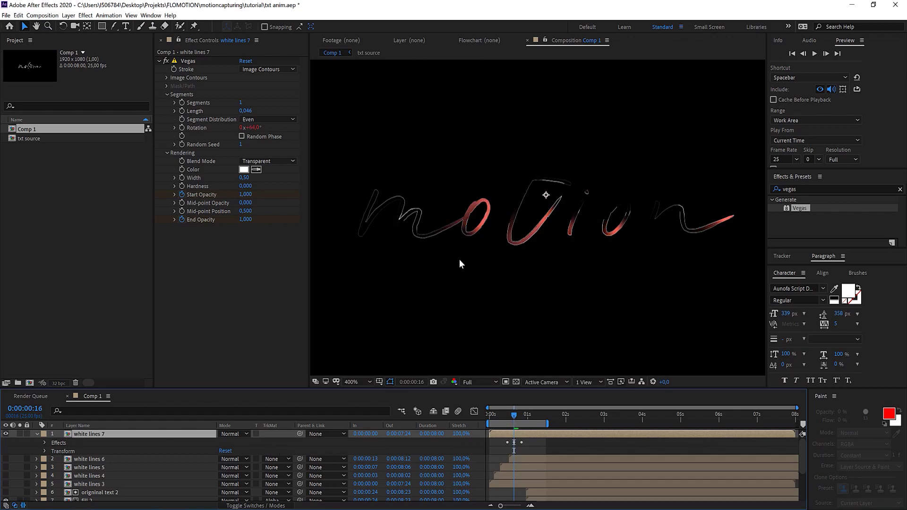
pyautogui.scroll(1, 459, 260)
pyautogui.moveTo(533, 302); pyautogui.dragTo(561, 345)
pyautogui.click(804, 189)
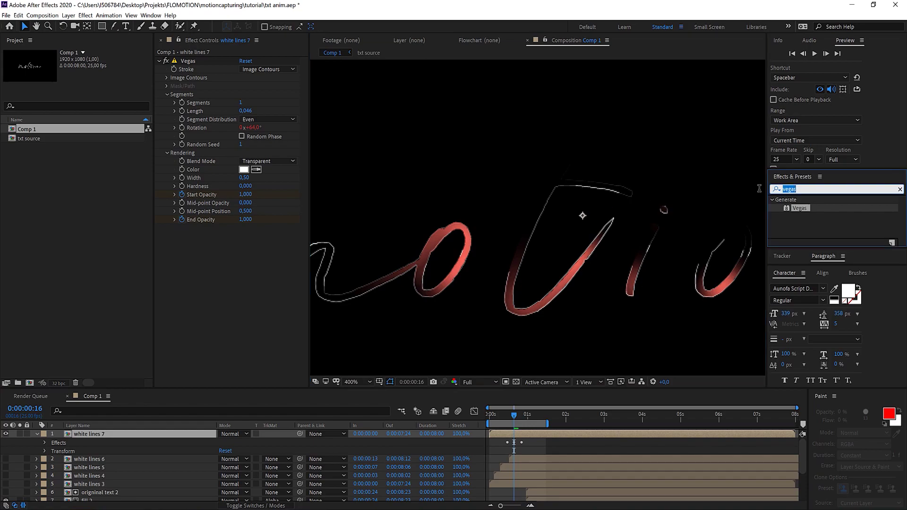
pyautogui.write('optics')
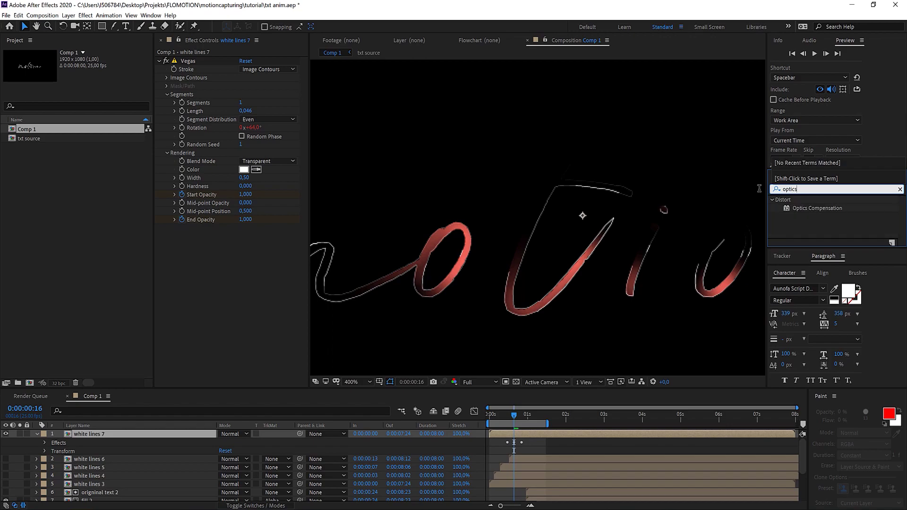
pyautogui.moveTo(822, 208); pyautogui.dragTo(534, 432)
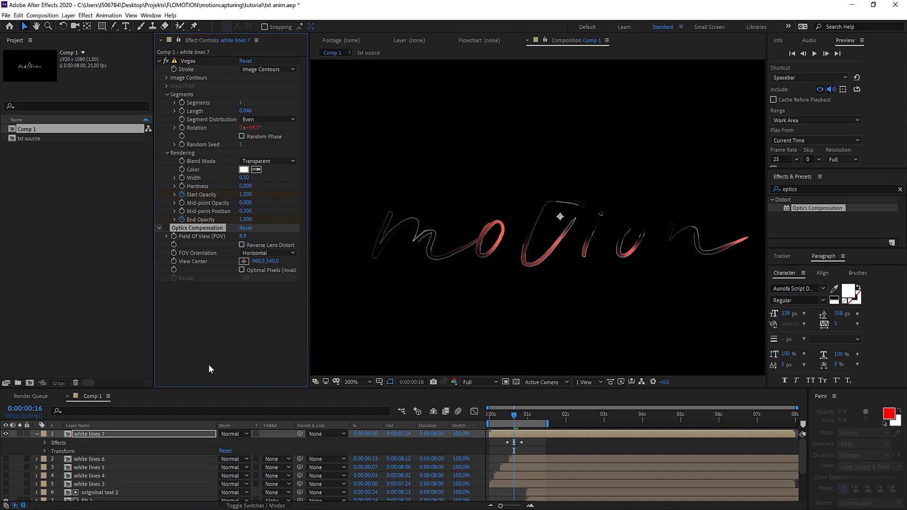
# Try Optics Compensation on a new adjustment layer with a field of view of 94.6 and Reverse Lens Distortion enabled
pyautogui.hotkey('ctrl', 'alt', 'y')
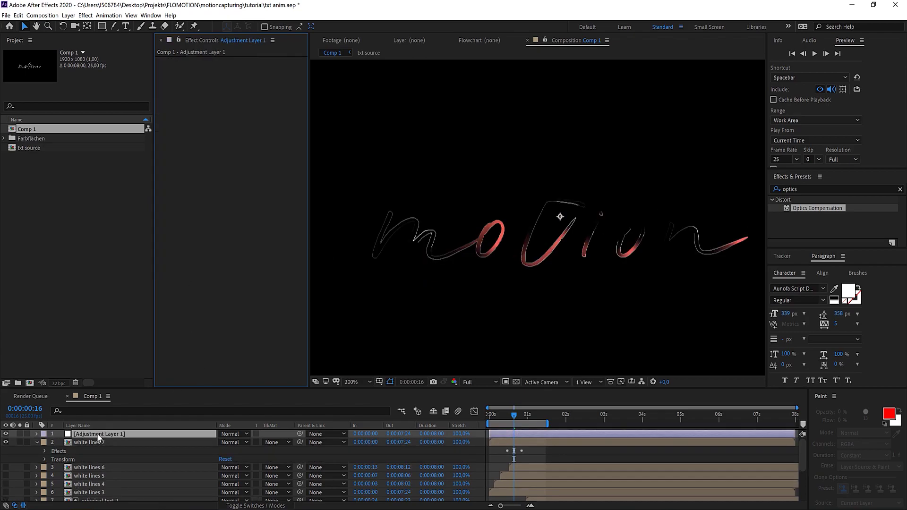
pyautogui.moveTo(809, 209); pyautogui.dragTo(99, 433)
pyautogui.press(',')
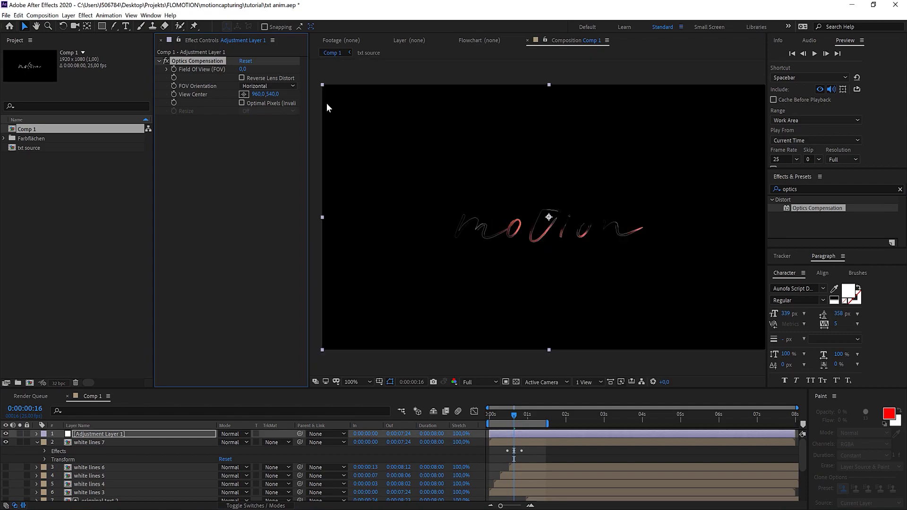
pyautogui.moveTo(242, 70); pyautogui.dragTo(591, 122)
pyautogui.click(242, 78)
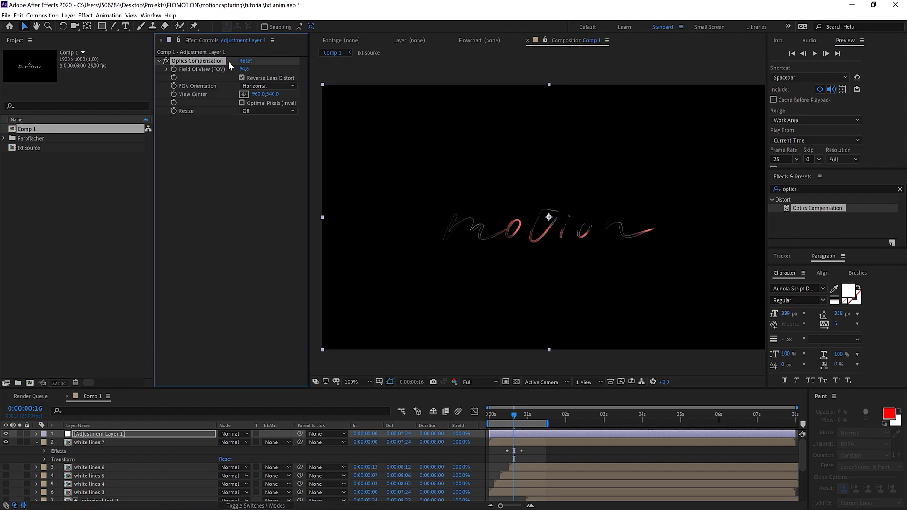
# Remove Optics Compensation from the adjustment layer and delete that layer
pyautogui.press('Delete')
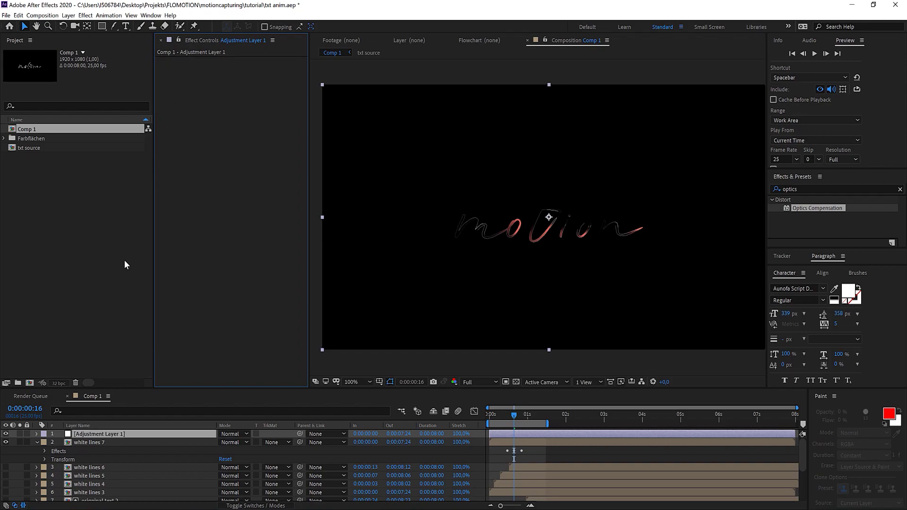
pyautogui.click(89, 442)
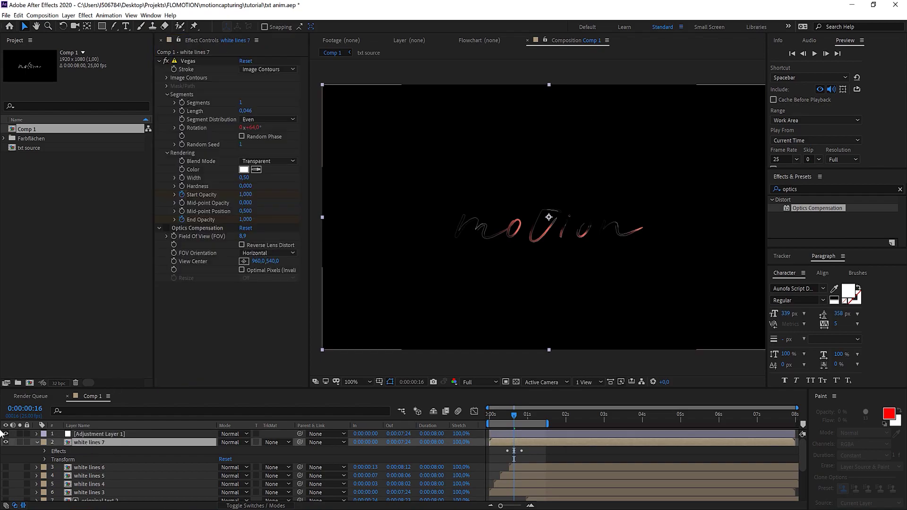
pyautogui.click(84, 437)
pyautogui.press('Delete')
# Turn on white lines 7's Optics Compensation with Reverse Lens Distortion and set its field of view to 62.7
pyautogui.click(83, 436)
pyautogui.click(165, 228)
pyautogui.click(242, 245)
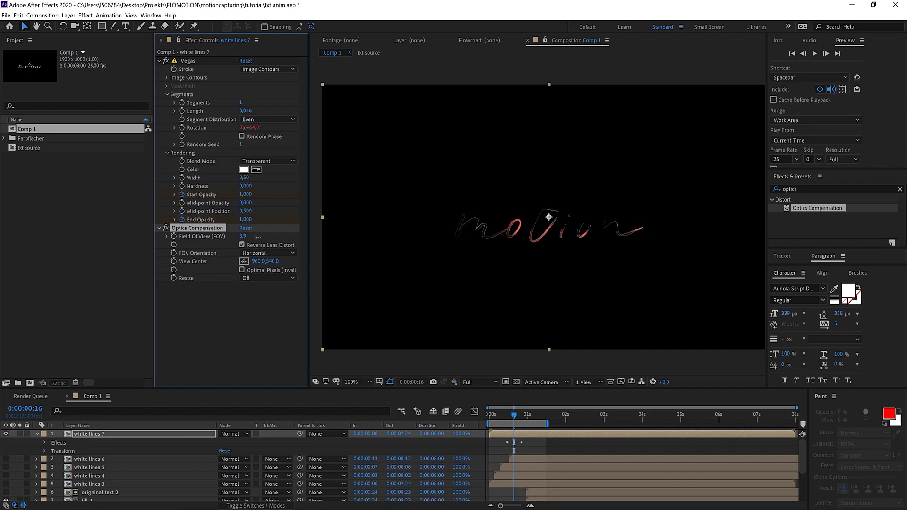
pyautogui.moveTo(244, 236); pyautogui.dragTo(556, 254)
pyautogui.press('.')
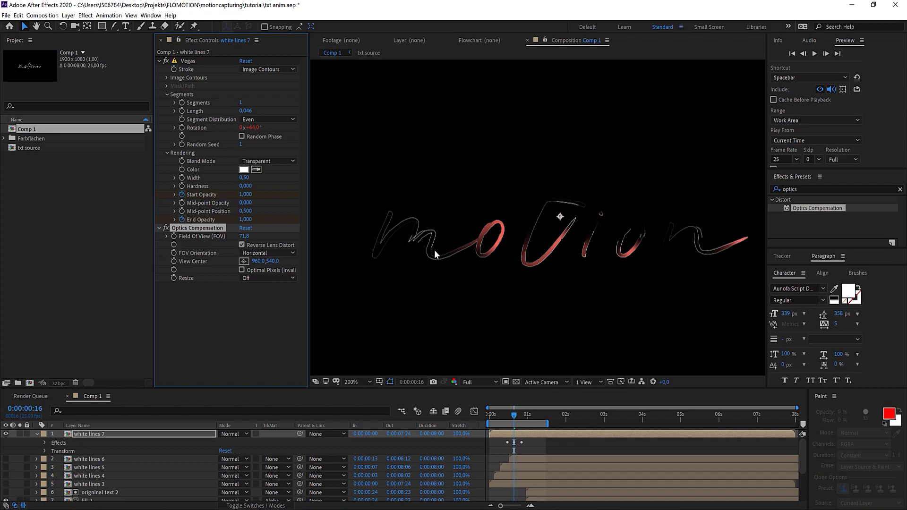
pyautogui.moveTo(244, 240); pyautogui.dragTo(231, 240)
# Set white lines 7's Vegas colour to bright cyan and preview the animation with the other white lines shown
pyautogui.click(244, 169)
pyautogui.click(140, 105)
pyautogui.click(118, 54)
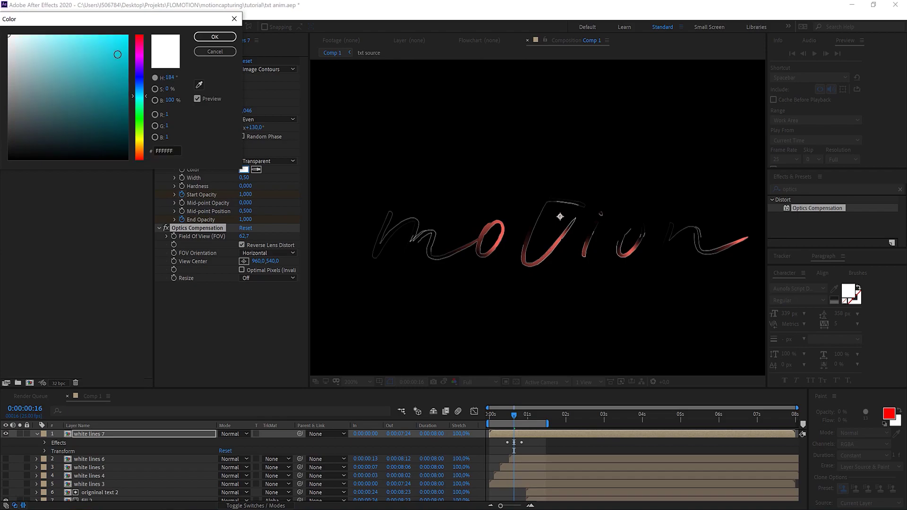
pyautogui.click(215, 37)
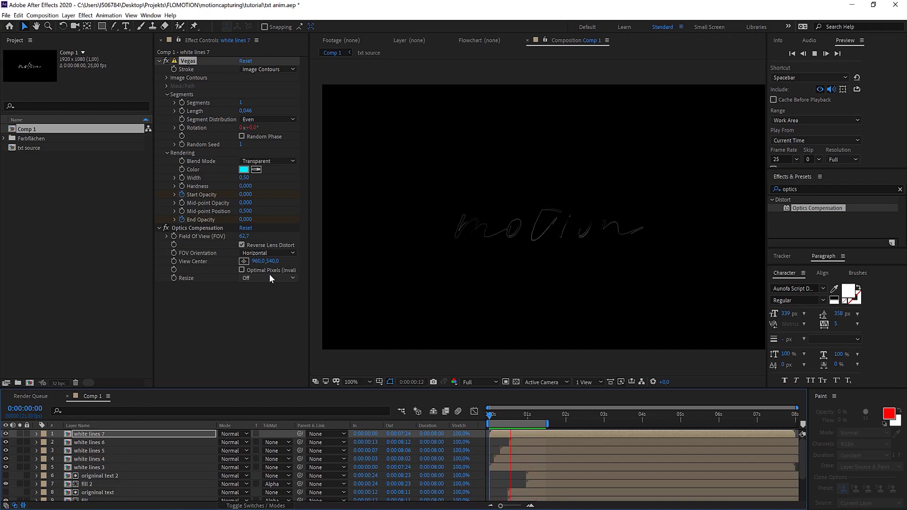
# Duplicate white lines 7, switch off Optics Compensation on the copy, and rename it electric
pyautogui.click(94, 436)
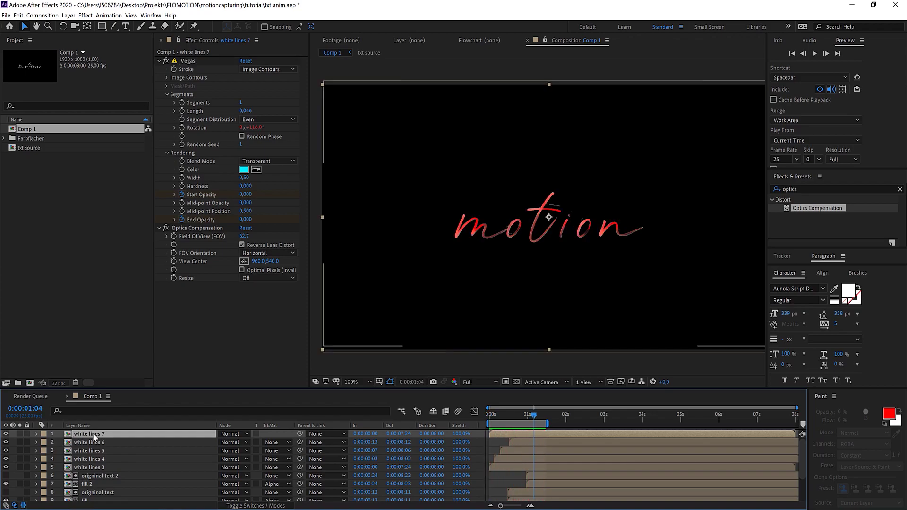
pyautogui.hotkey('ctrl', 'd')
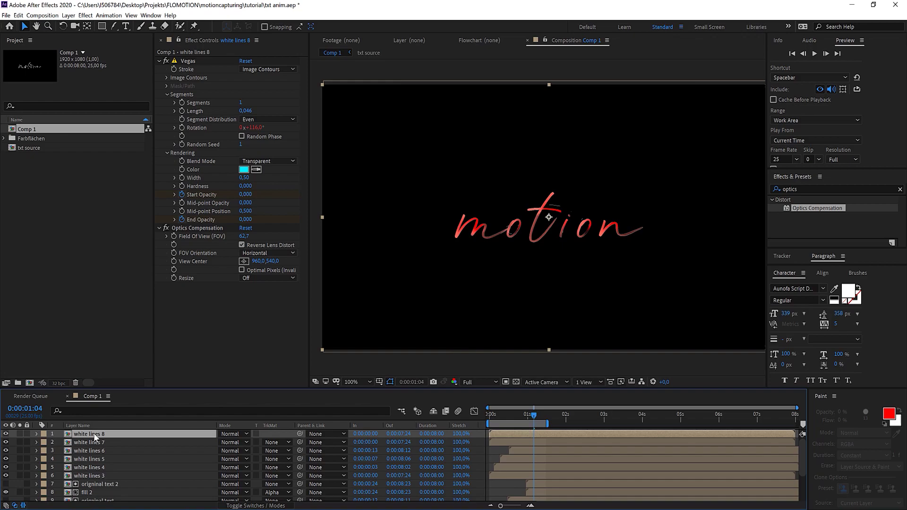
pyautogui.click(166, 227)
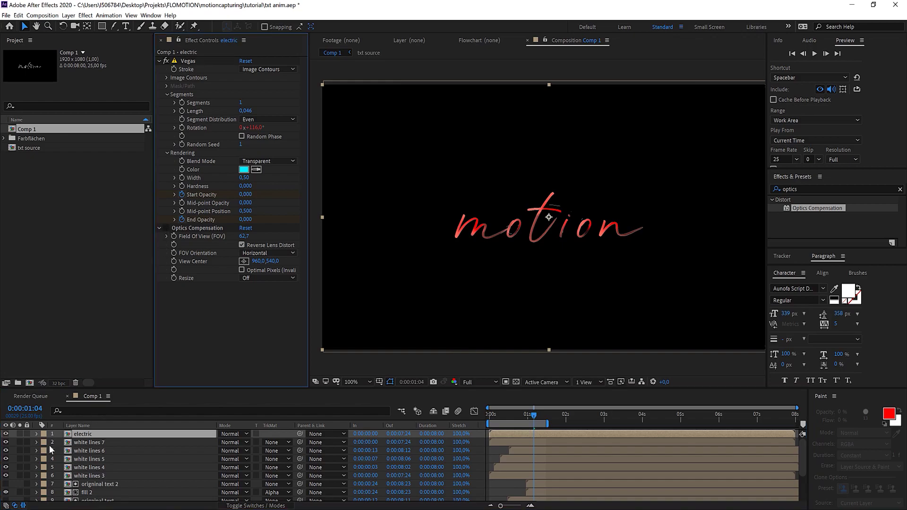
# Solo the electric layer, delete its Vegas start and end opacity keyframes with both kept at 1.000, and set the Vegas length to 0.080
pyautogui.click(514, 415)
pyautogui.press('u')
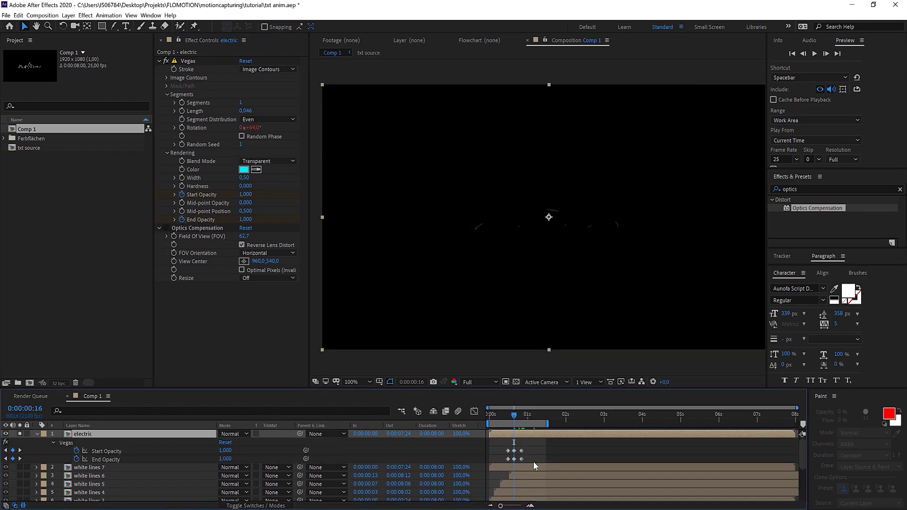
pyautogui.moveTo(528, 461); pyautogui.dragTo(503, 447)
pyautogui.press('Delete')
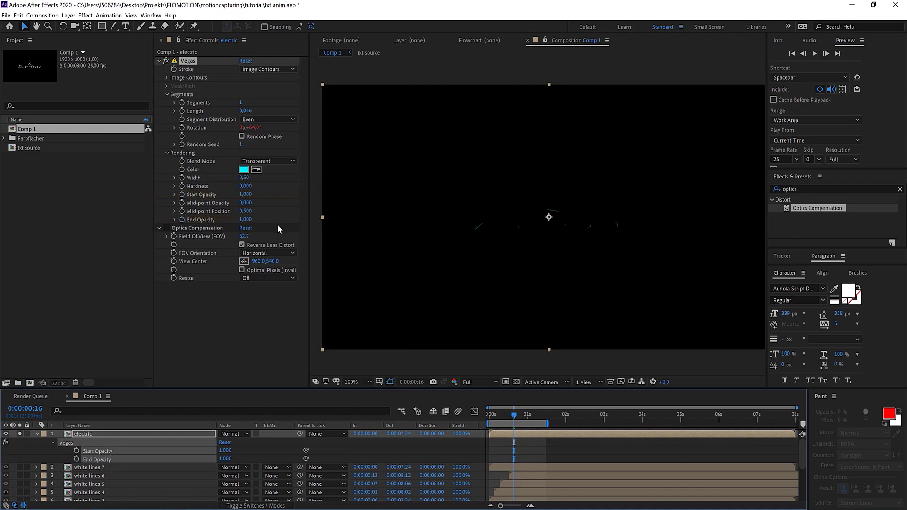
pyautogui.click(270, 282)
pyautogui.press('.')
pyautogui.moveTo(253, 114); pyautogui.dragTo(269, 114)
# Keyframe electric's layer opacity from 0% at 0:00:00:09 to 100% at 0:00:00:16 and back to 0% at 0:00:01:04
pyautogui.click(503, 416)
pyautogui.press('t')
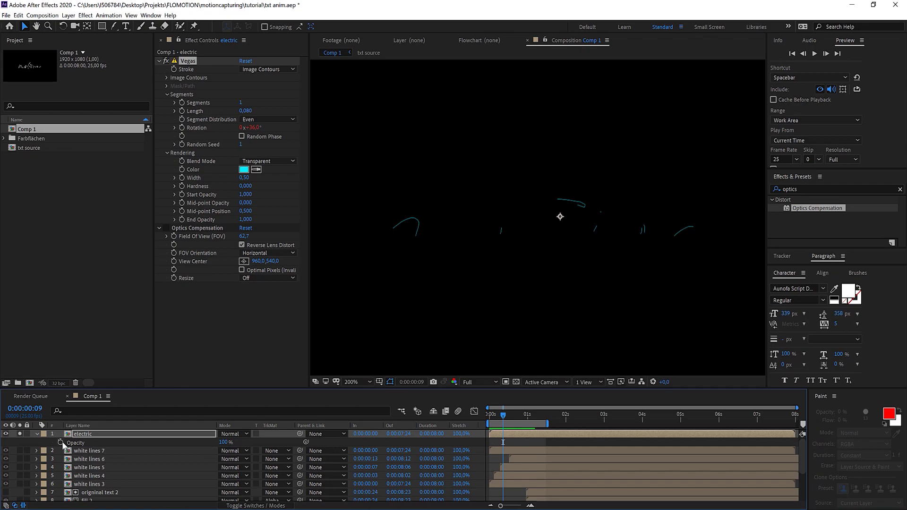
pyautogui.click(223, 442)
pyautogui.write('0')
pyautogui.press('Return')
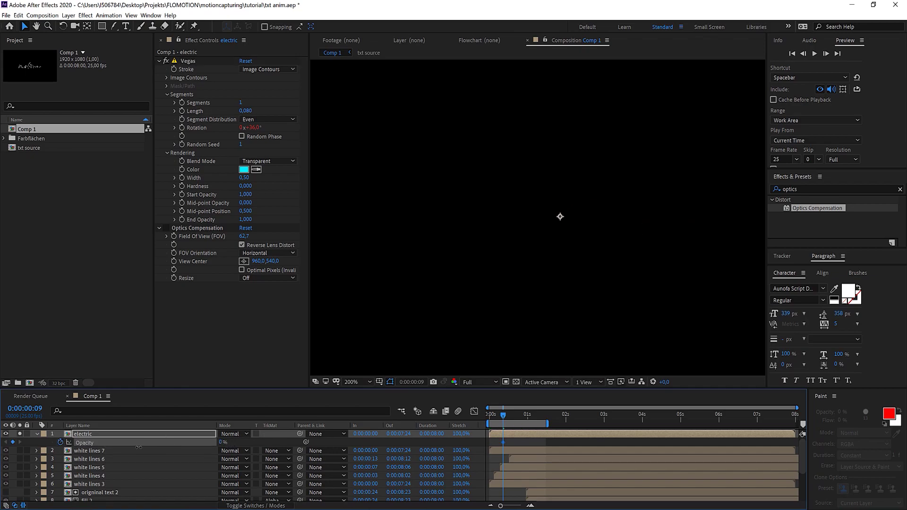
pyautogui.click(514, 417)
pyautogui.moveTo(221, 442); pyautogui.dragTo(309, 448)
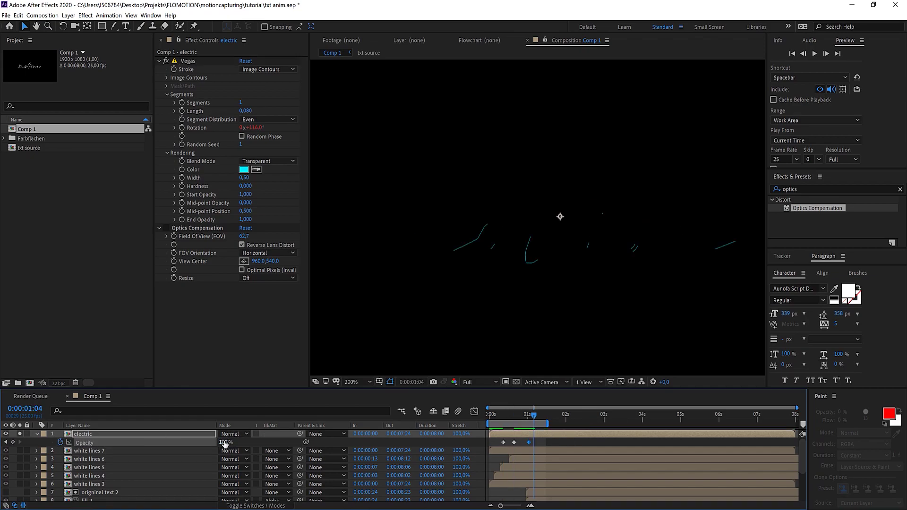
pyautogui.moveTo(224, 443); pyautogui.dragTo(115, 447)
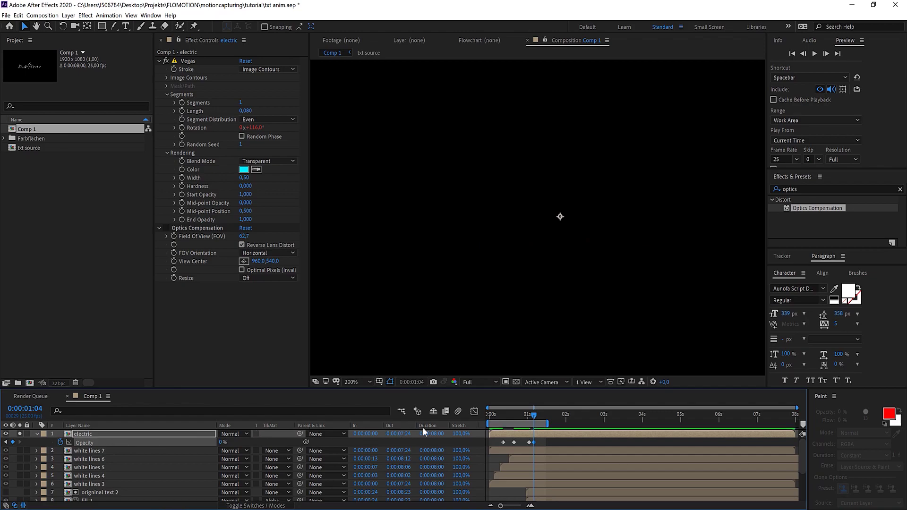
# Replace electric's Optics Compensation with Turbulent Displace, set the Vegas length to 0.880, and compare the outline with the displacement off and on
pyautogui.doubleClick(819, 188)
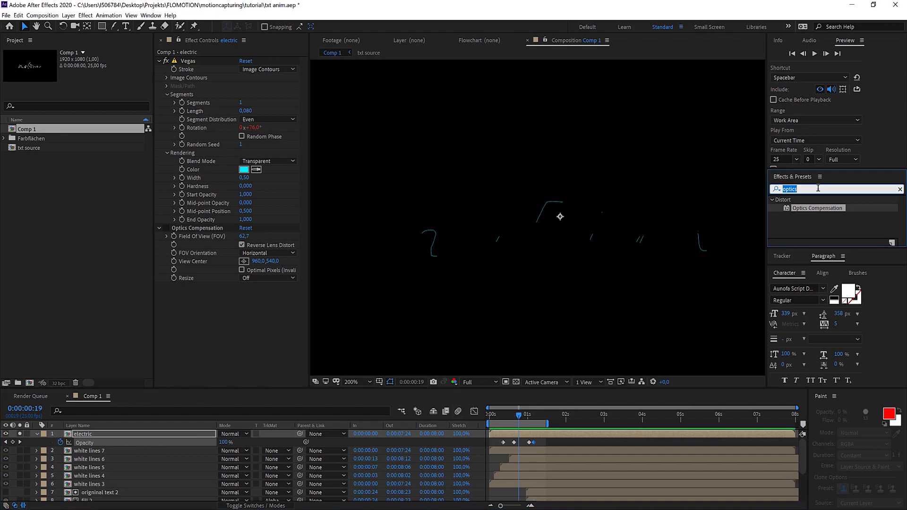
pyautogui.write('turbu')
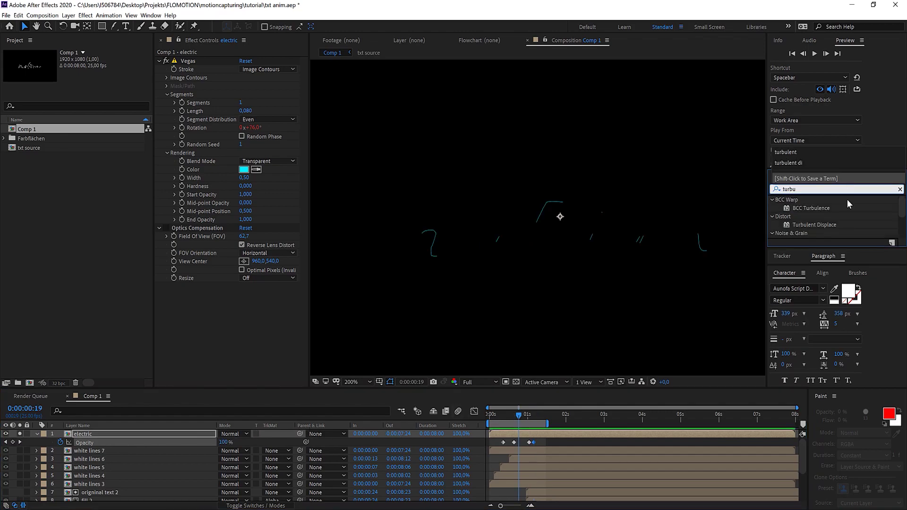
pyautogui.moveTo(830, 225); pyautogui.dragTo(96, 434)
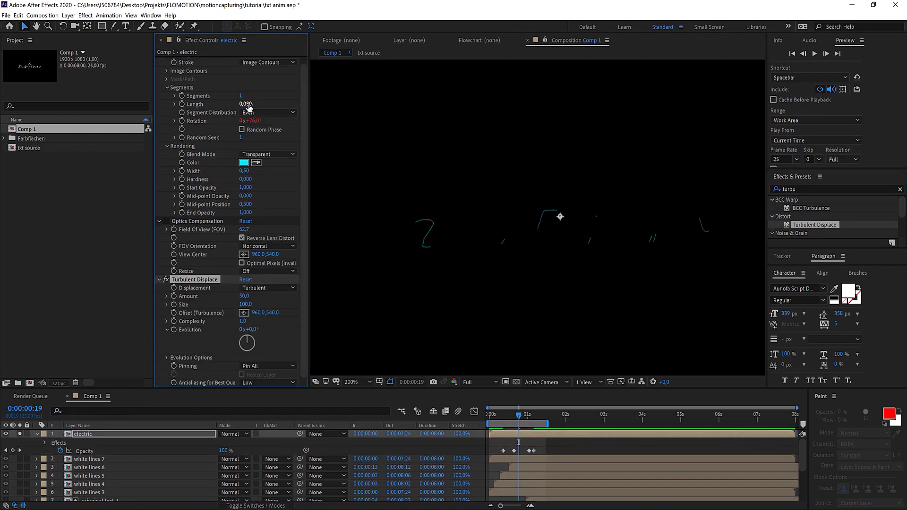
pyautogui.moveTo(248, 105); pyautogui.dragTo(300, 114)
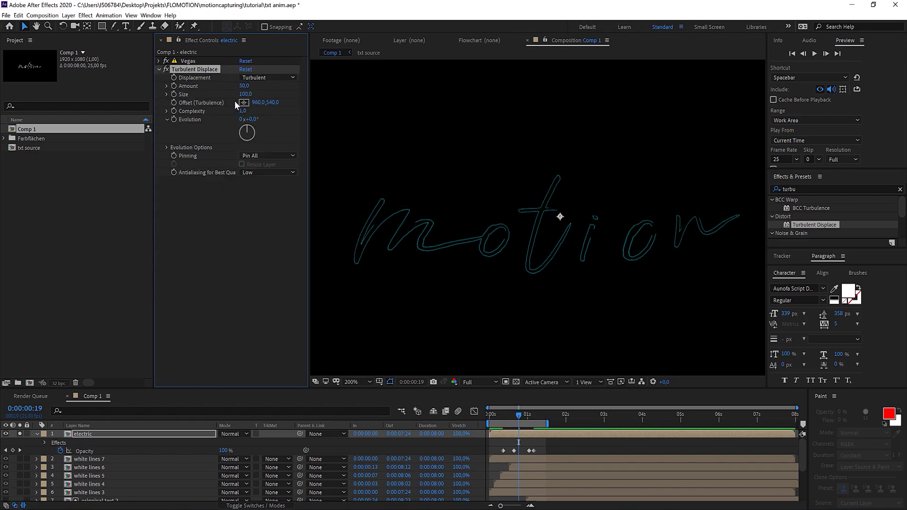
pyautogui.click(166, 69)
pyautogui.click(168, 70)
pyautogui.click(167, 69)
pyautogui.click(167, 69)
# Set electric's Turbulent Displace to amount 49, size 5 and complexity 7.4, and its Vegas width to 1.00
pyautogui.moveTo(244, 86)
pyautogui.mouseDown()
pyautogui.moveTo(220, 92)
pyautogui.moveTo(258, 86)
pyautogui.mouseUp()
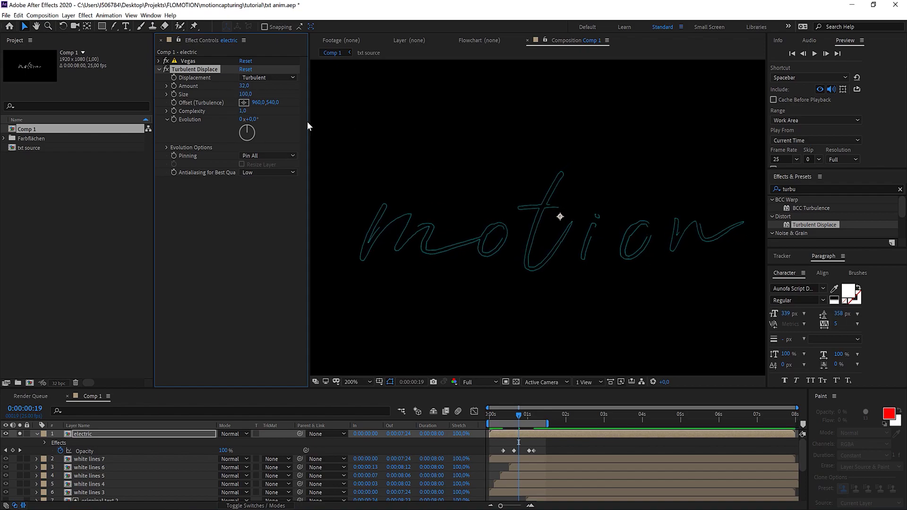
pyautogui.click(247, 95)
pyautogui.write('58')
pyautogui.press('Return')
pyautogui.moveTo(231, 102); pyautogui.dragTo(208, 102)
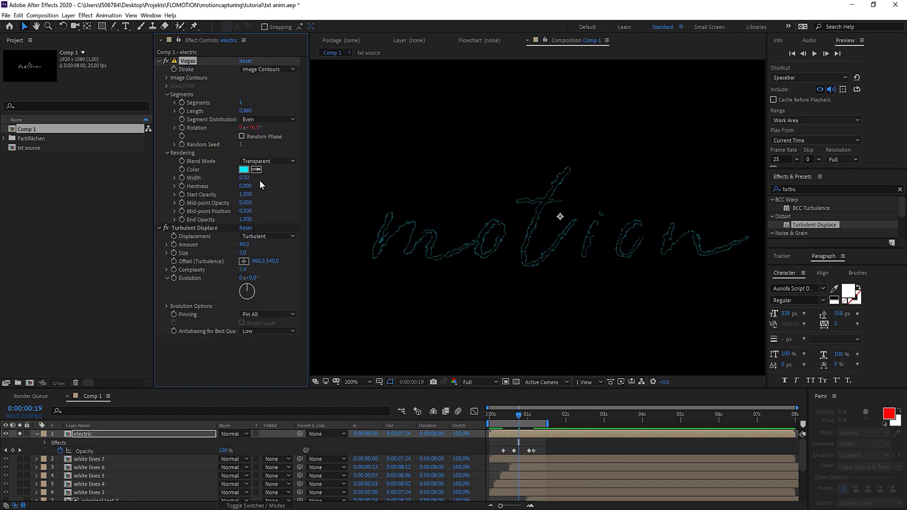
pyautogui.click(244, 178)
pyautogui.press('Return')
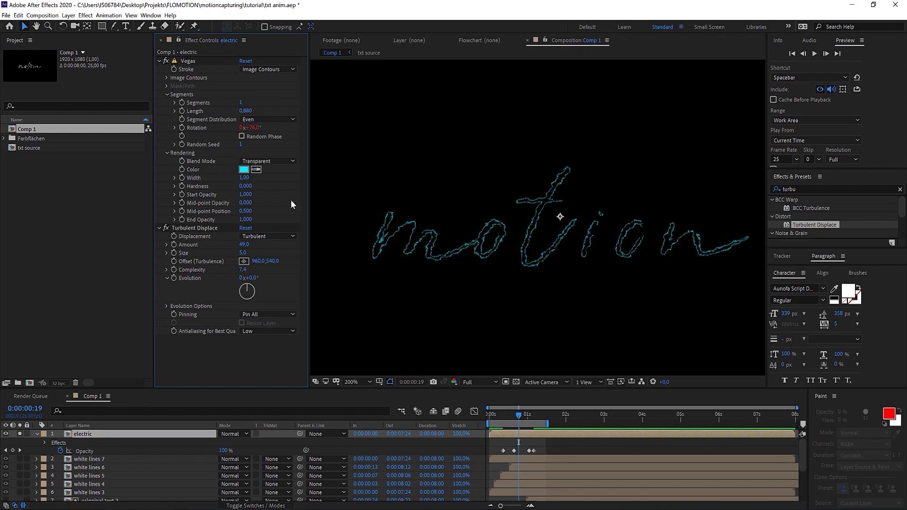
# Refine electric's Turbulent Displace to amount 38 and size 8, and set its Vegas length to 0.080
pyautogui.press('.')
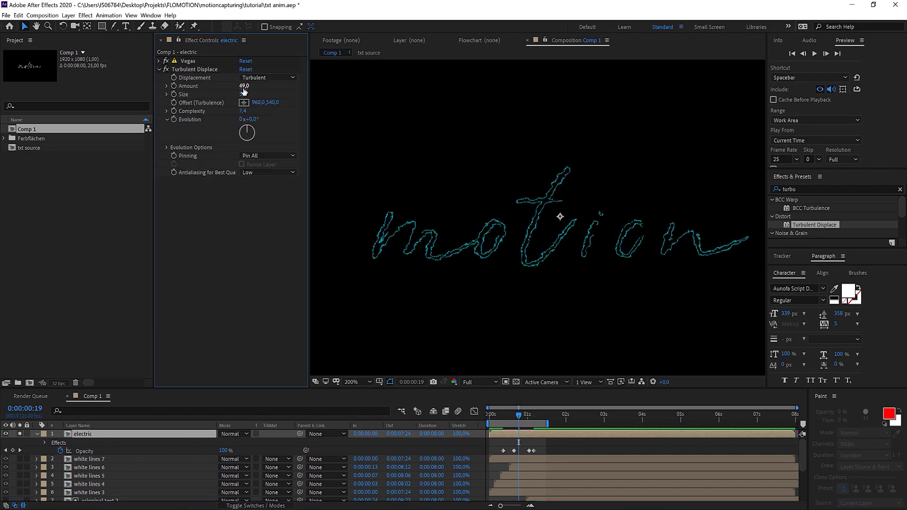
pyautogui.click(240, 86)
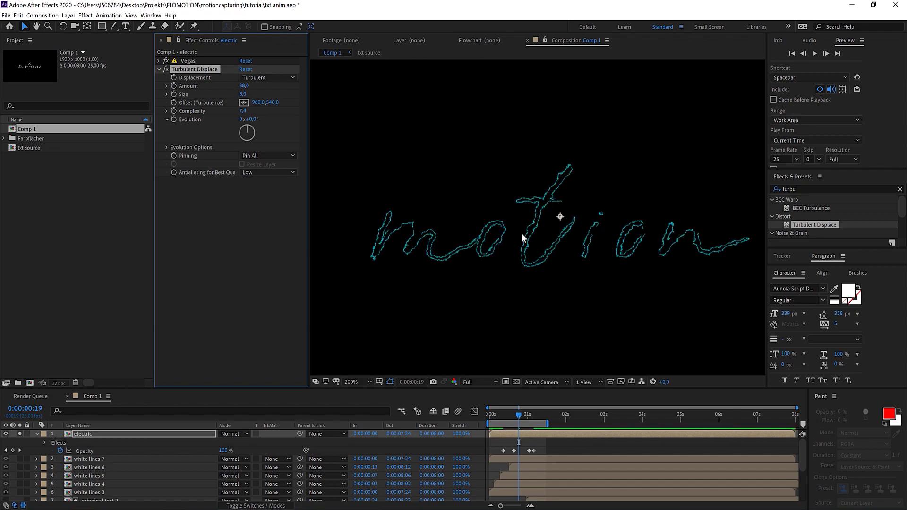
pyautogui.click(160, 61)
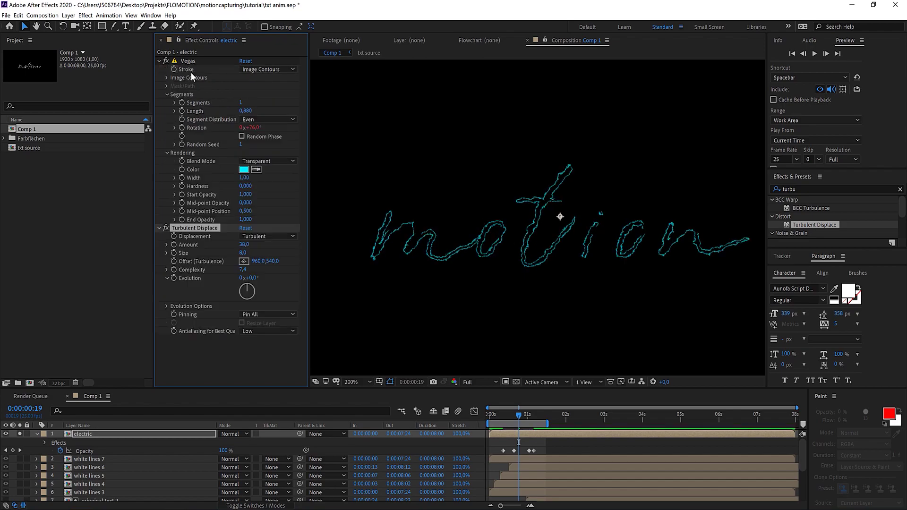
pyautogui.click(247, 111)
pyautogui.write('0,08')
pyautogui.press('Return')
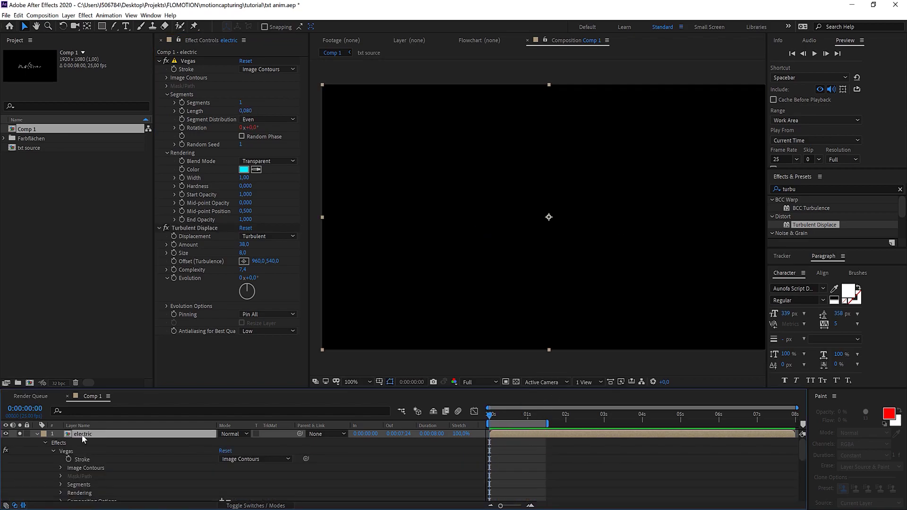
# Change the expression on electric's Vegas rotation to time*222
pyautogui.press('u')
pyautogui.press('u')
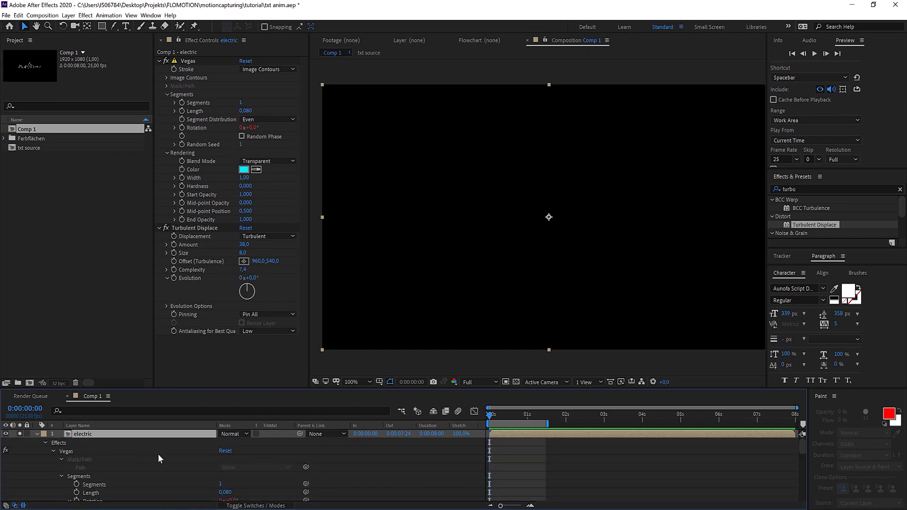
pyautogui.scroll(-1, 148, 455)
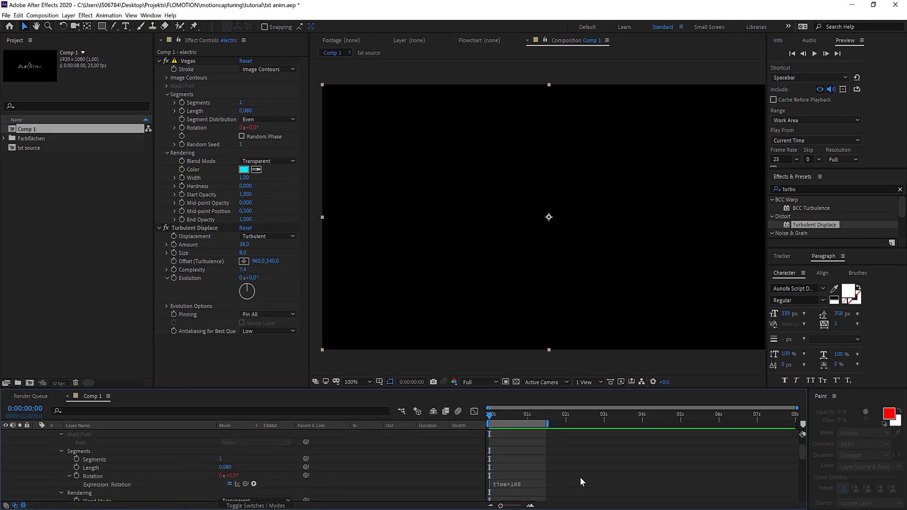
pyautogui.click(520, 481)
pyautogui.doubleClick(531, 482)
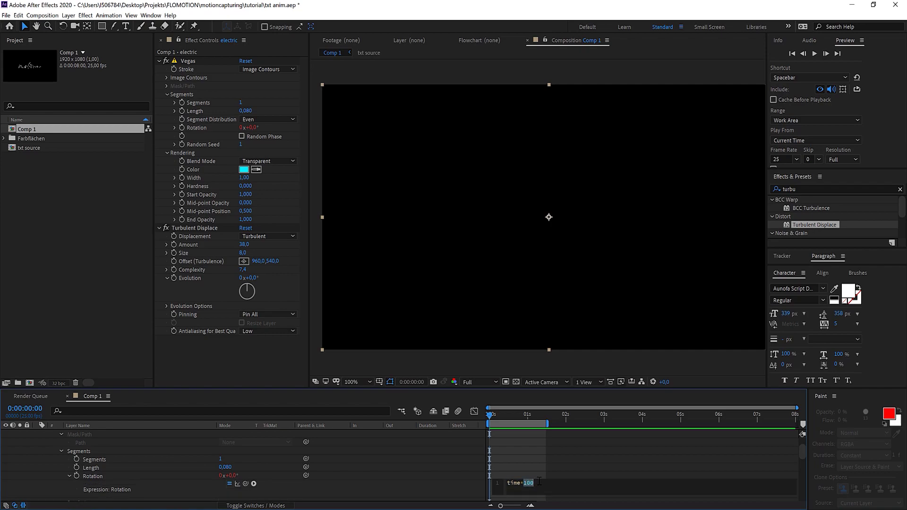
pyautogui.write('222')
pyautogui.click(625, 291)
# Preview the faster electric line on its own and together with the other layers
pyautogui.press('space')
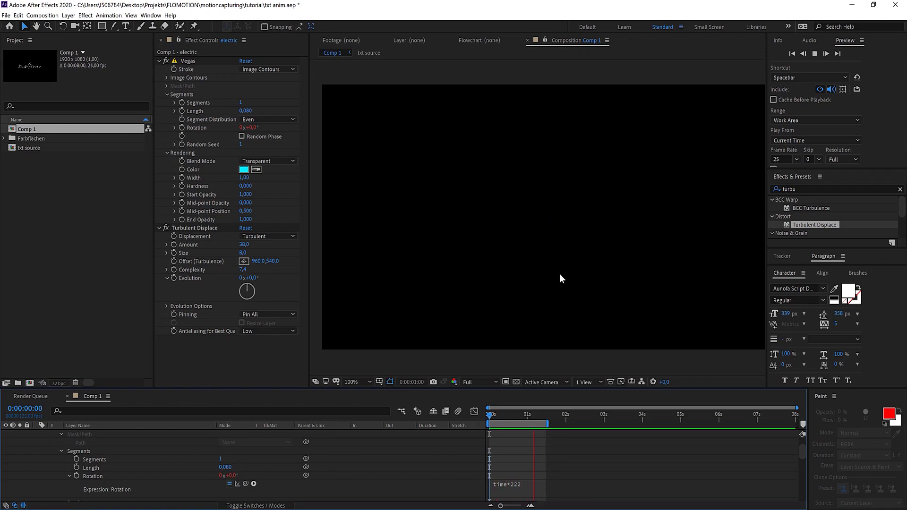
pyautogui.press('space')
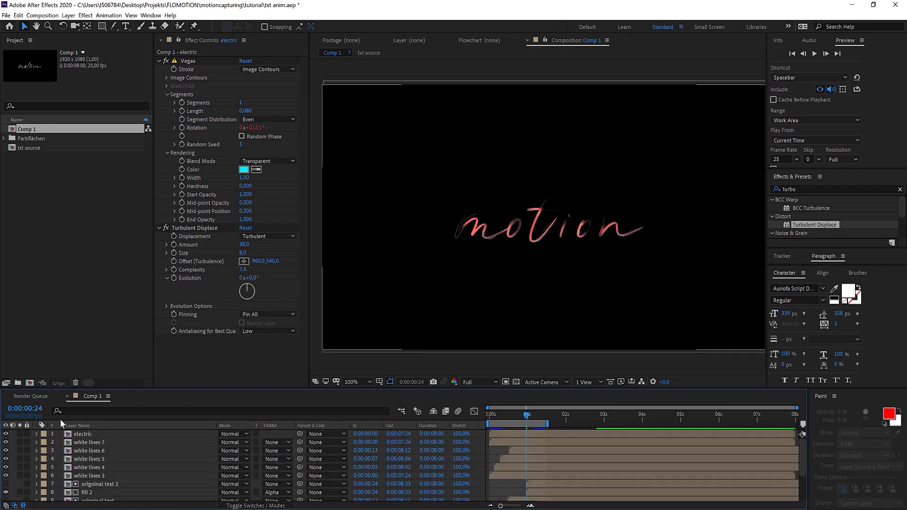
pyautogui.press('space')
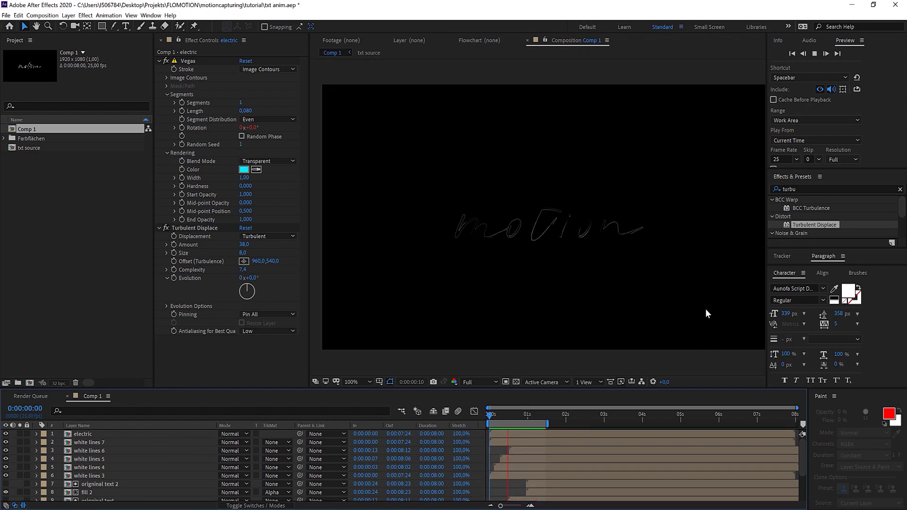
pyautogui.press('.')
pyautogui.press(',')
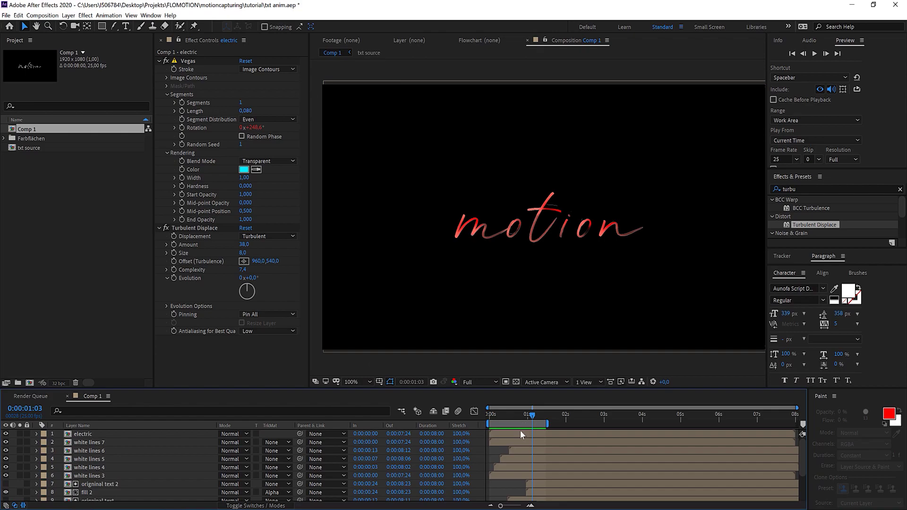
# Find the Stylize Glow effect and apply it to the electric layer
pyautogui.click(521, 432)
pyautogui.click(822, 189)
pyautogui.write('glow')
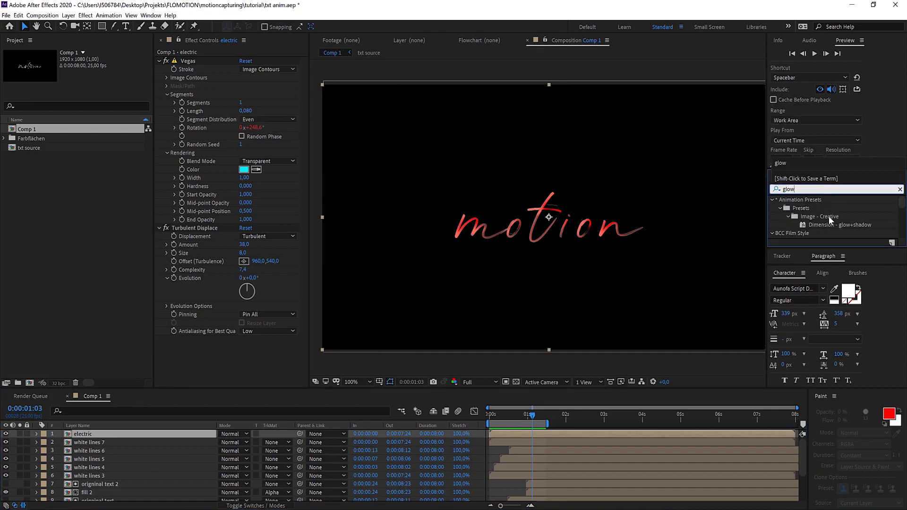
pyautogui.scroll(-5, 829, 216)
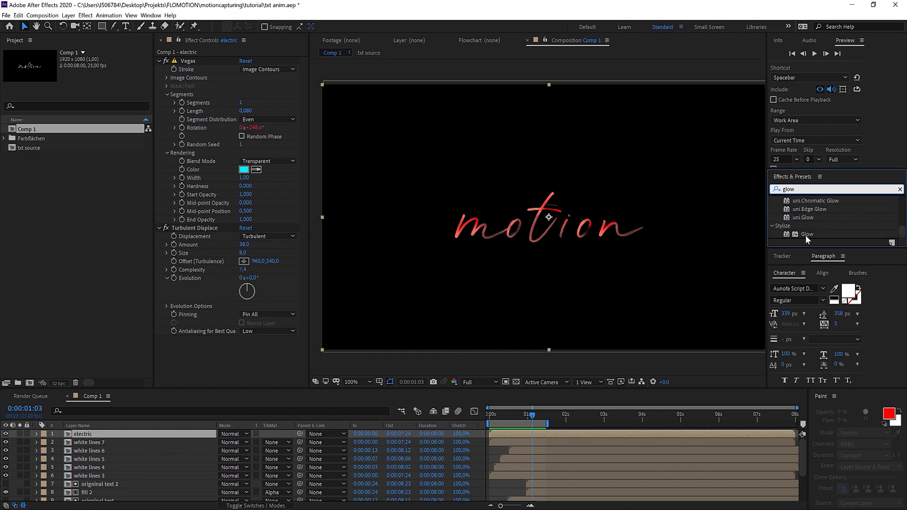
pyautogui.moveTo(805, 234); pyautogui.dragTo(562, 335)
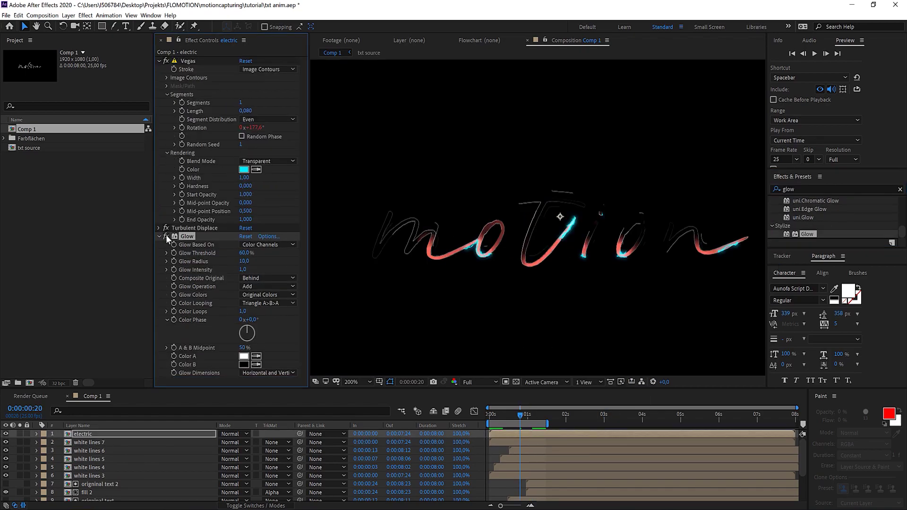
# Compare electric with Glow off and on, and set its glow radius to 22 and glow intensity to 1.4
pyautogui.click(166, 236)
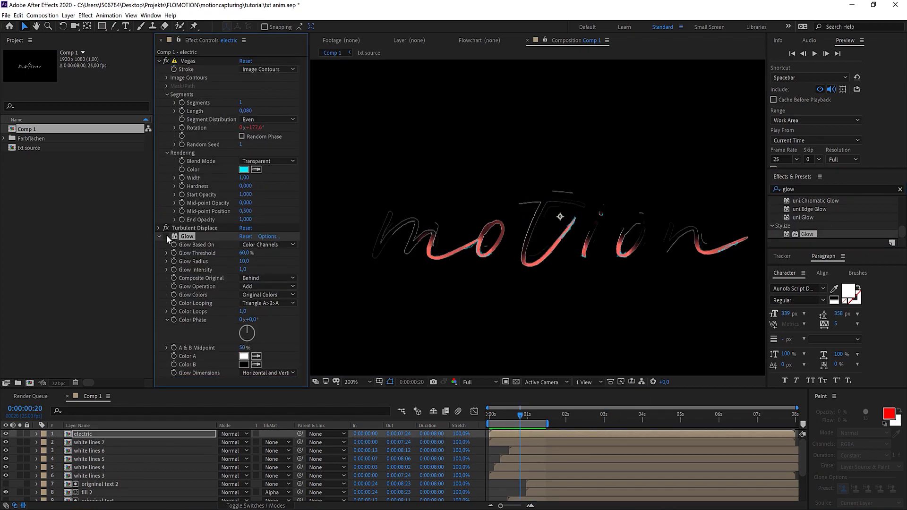
pyautogui.click(169, 238)
pyautogui.click(168, 237)
pyautogui.click(169, 238)
pyautogui.click(168, 237)
pyautogui.click(169, 237)
pyautogui.moveTo(247, 262); pyautogui.dragTo(259, 273)
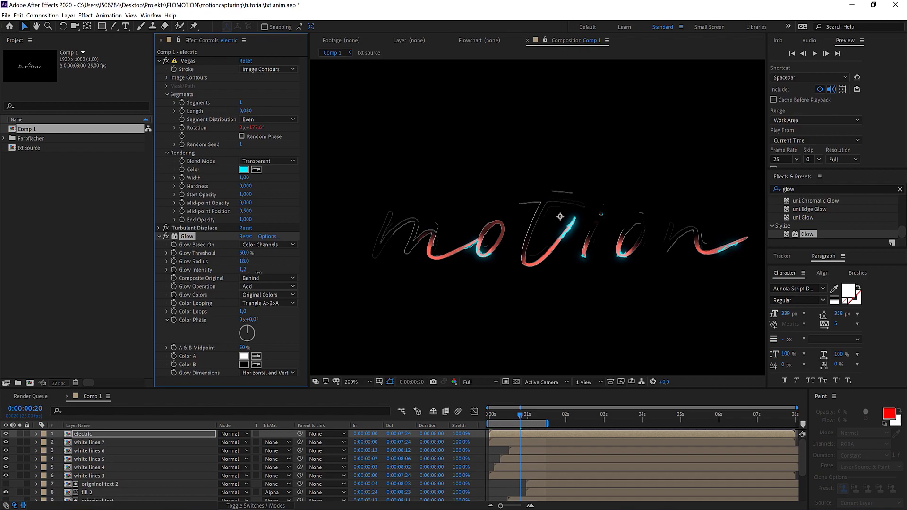
# Try the Screen blending mode on electric, set it to Add instead, and preview the animation
pyautogui.click(236, 505)
pyautogui.click(236, 505)
pyautogui.click(234, 434)
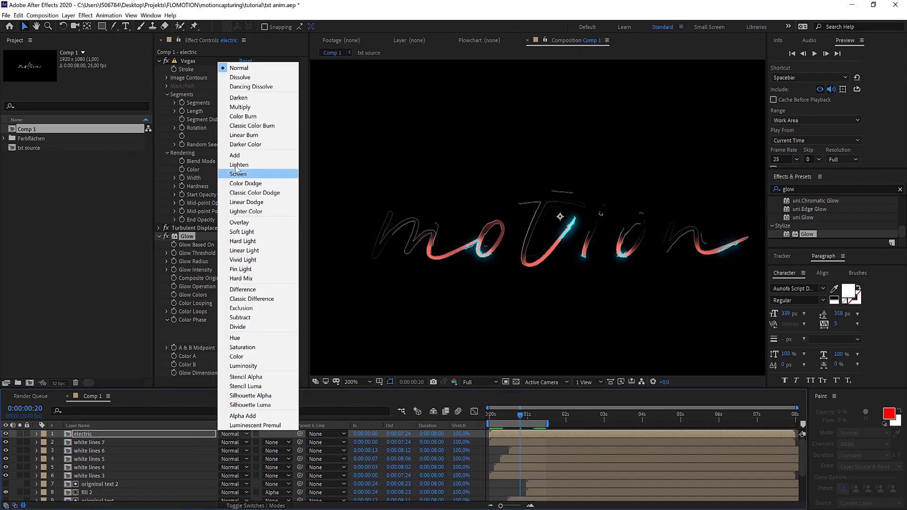
pyautogui.click(241, 175)
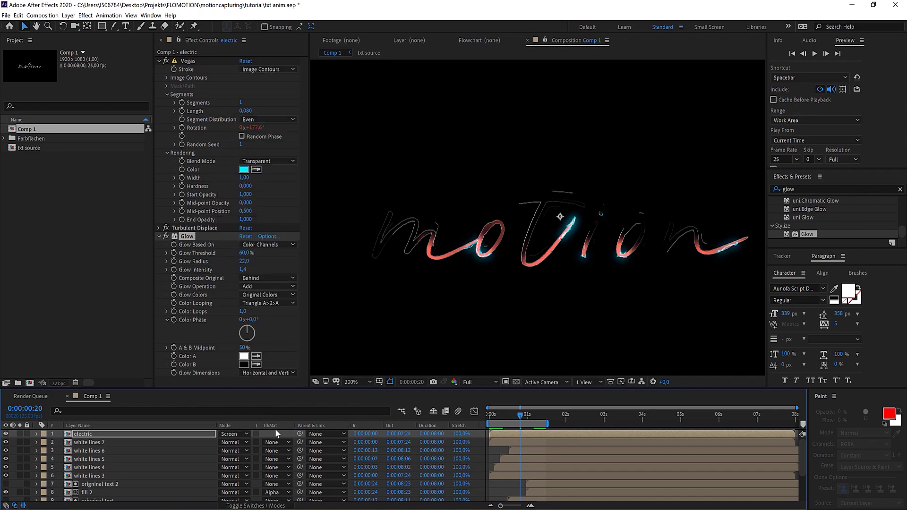
pyautogui.click(240, 432)
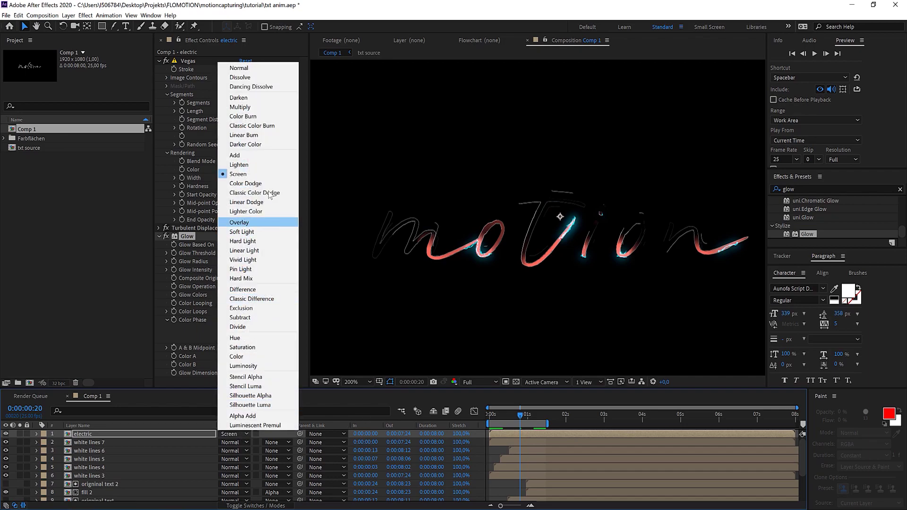
pyautogui.click(260, 156)
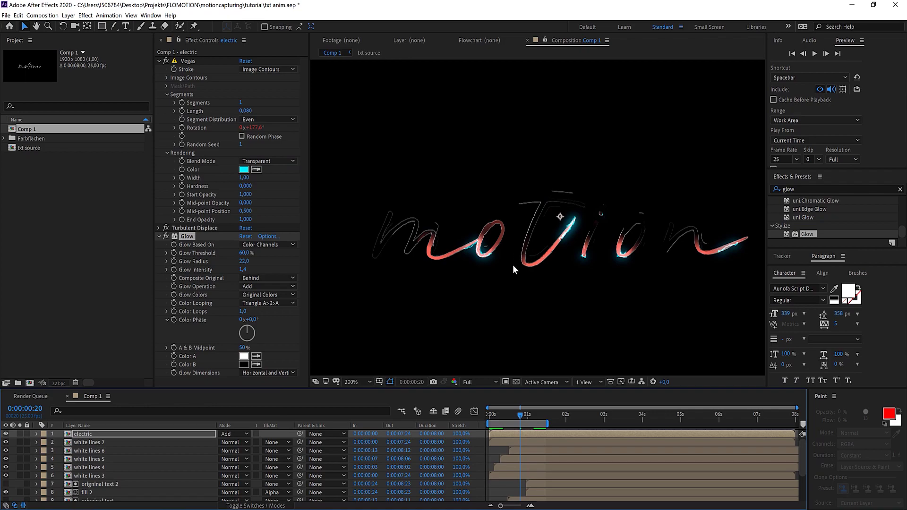
pyautogui.scroll(1, 512, 265)
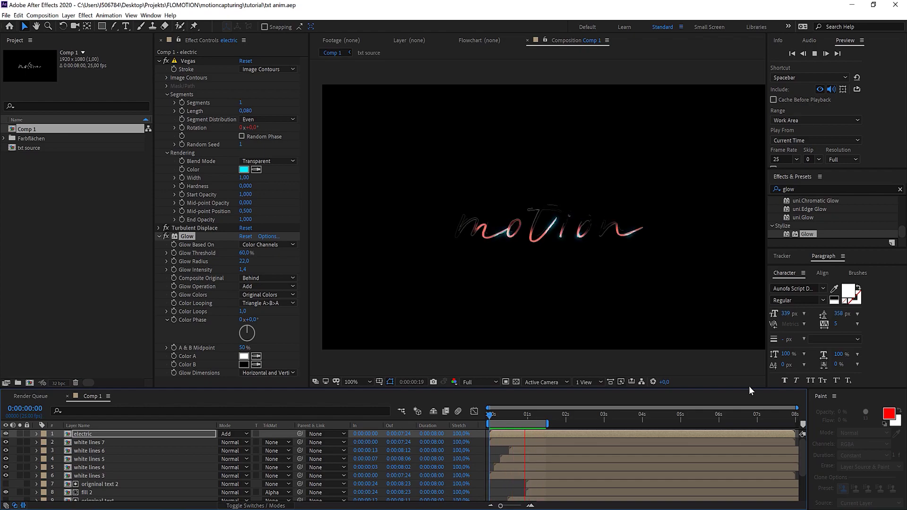
pyautogui.press('space')
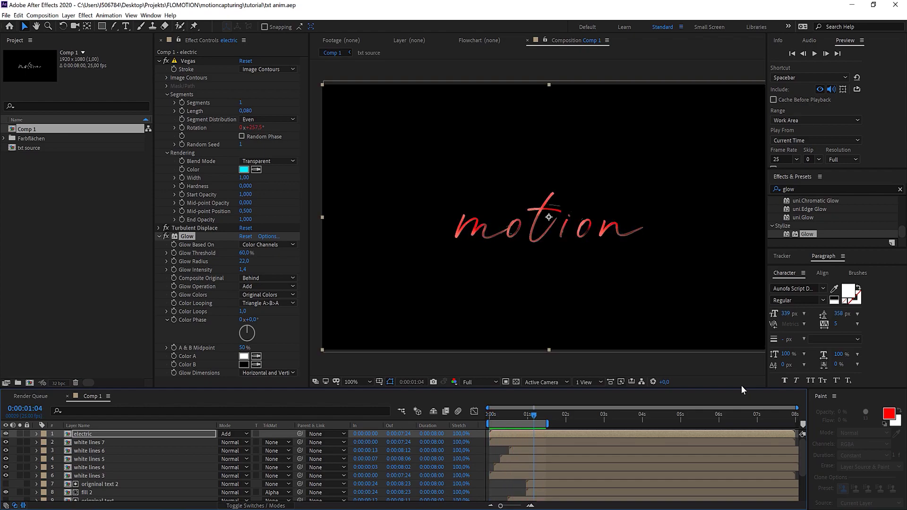
# Open the txt source composition from the white lines layer and replace its text with "yeah"
pyautogui.scroll(-3, 97, 480)
pyautogui.doubleClick(98, 480)
pyautogui.click(86, 434)
pyautogui.doubleClick(540, 230)
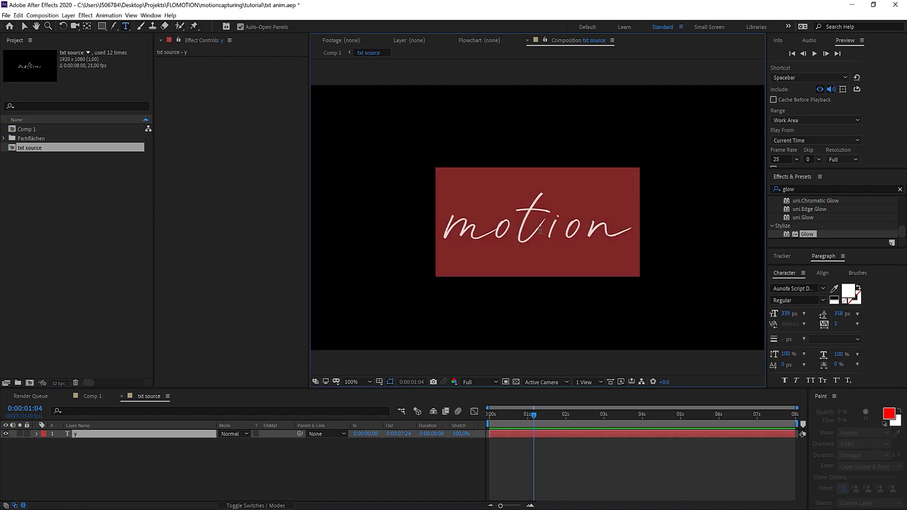
pyautogui.write('yeah')
# Return to Comp 1 and preview the animation with the new word
pyautogui.click(97, 406)
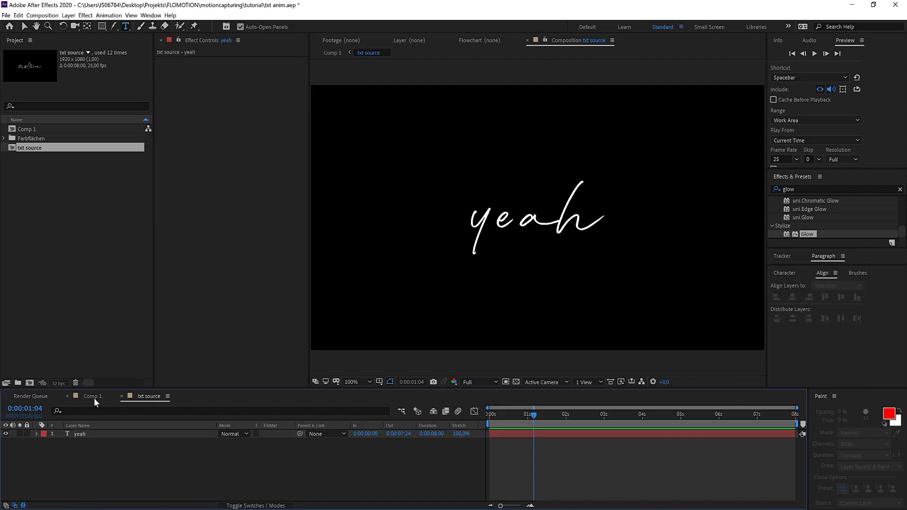
pyautogui.click(95, 398)
pyautogui.press('space')
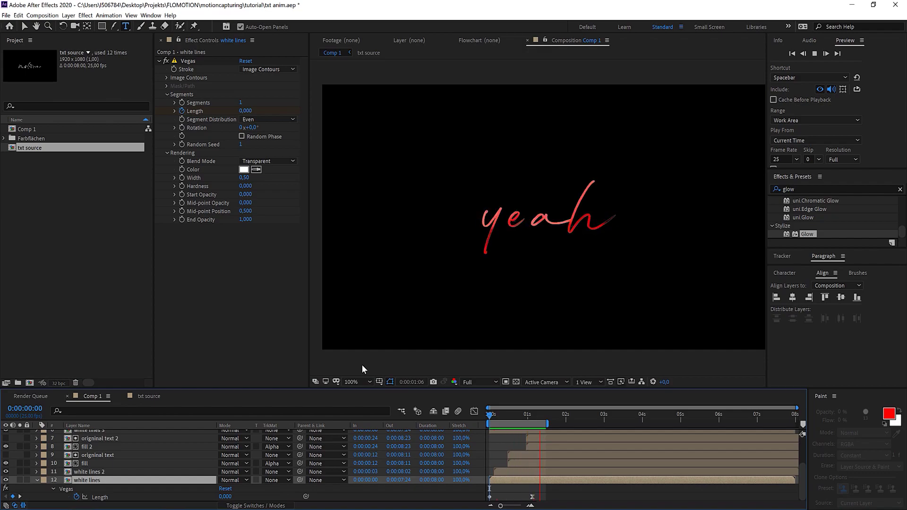